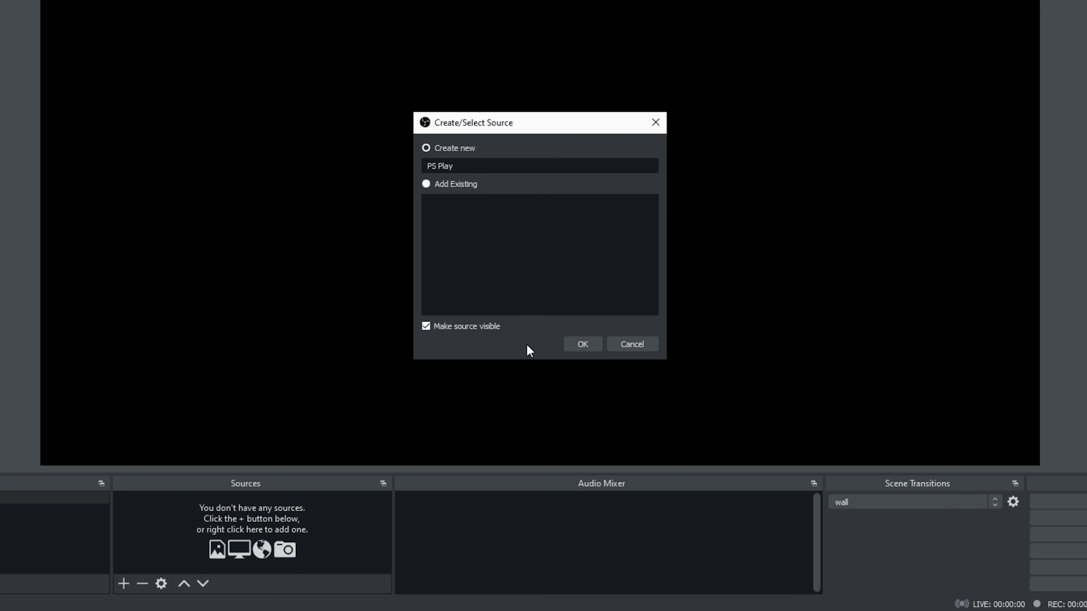
- Create the window capture source named PS Play and set its window to [RemotePlay.exe]: PS Remote Play
left_click(577, 345)
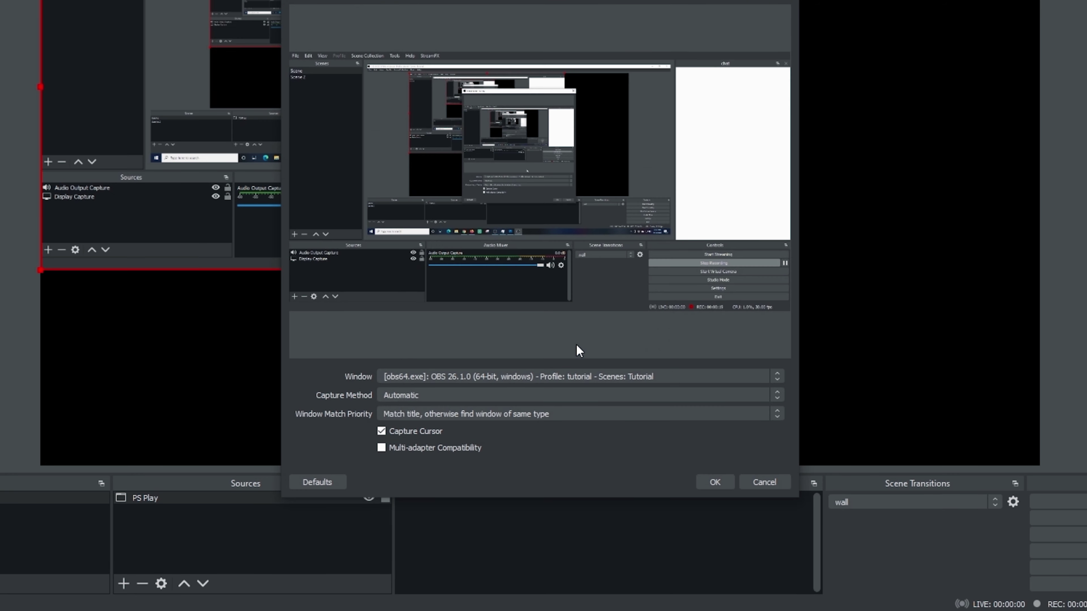
left_click(719, 376)
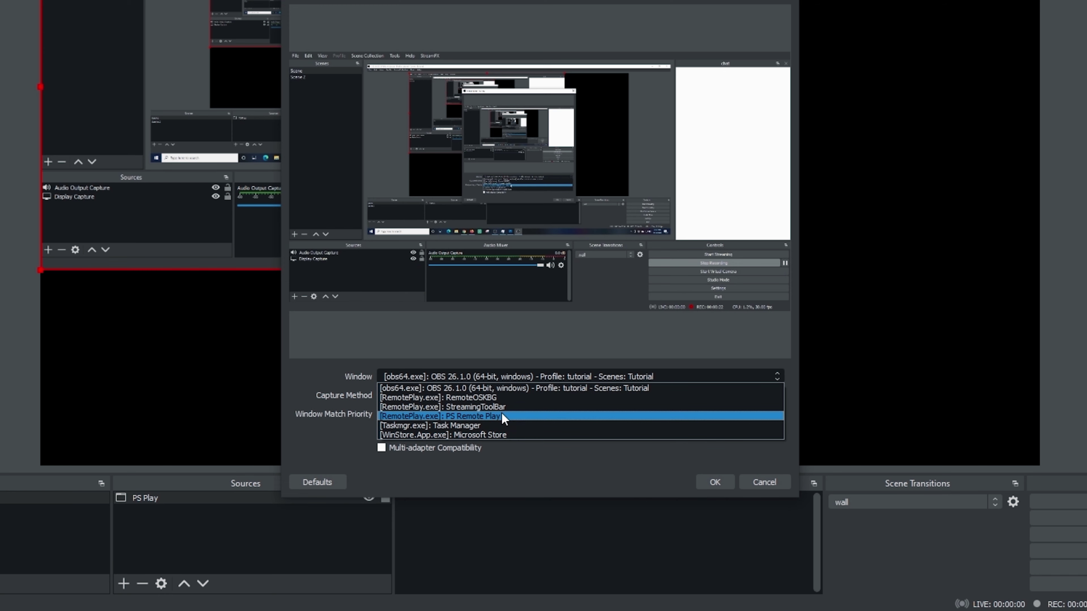
left_click(498, 417)
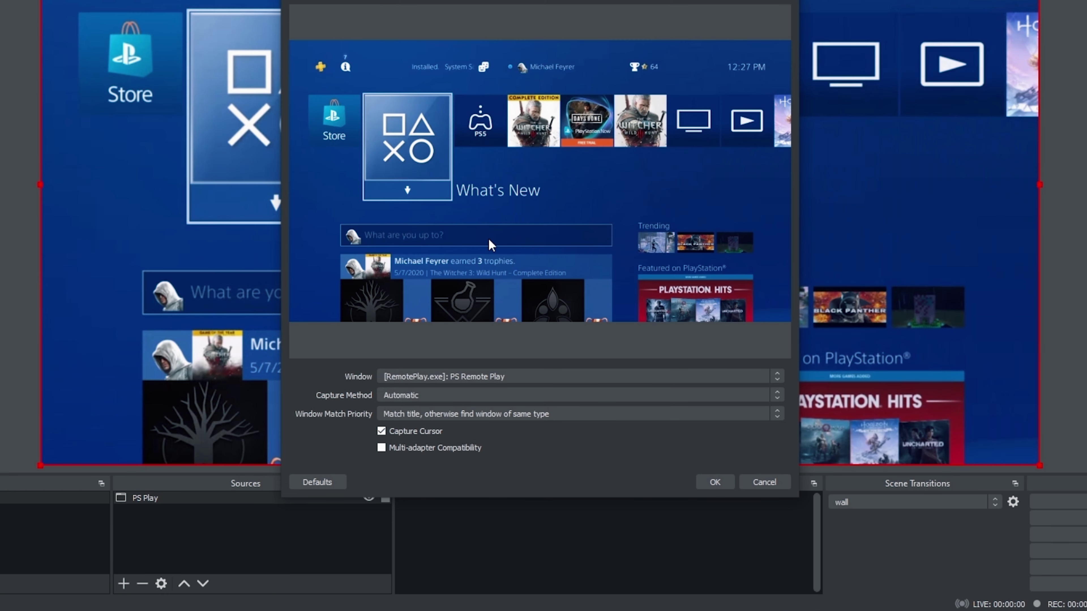
left_click(712, 482)
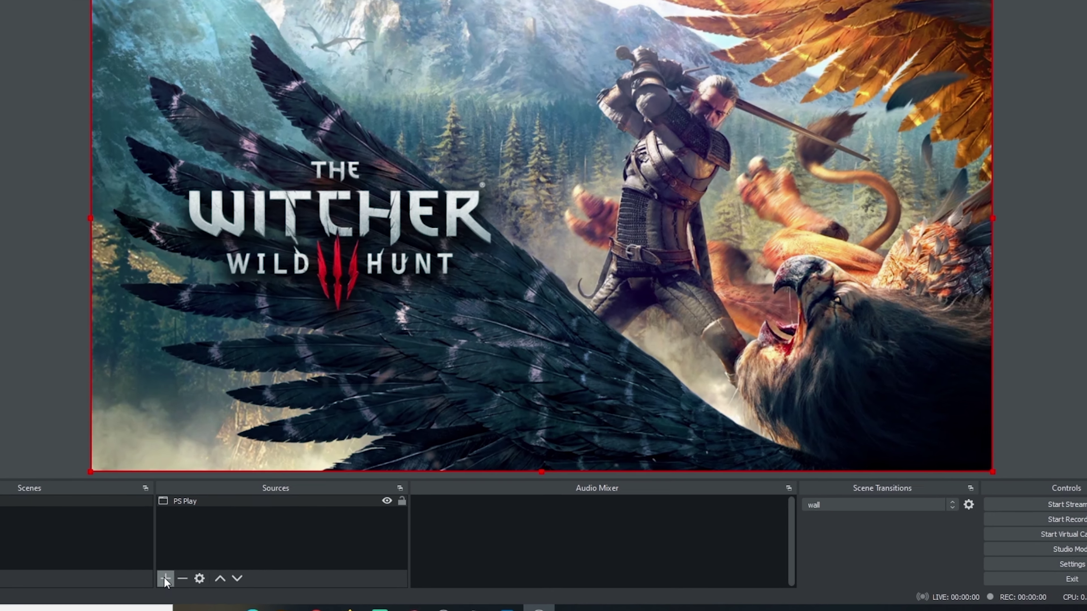
- Add an Audio Output Capture source named Game Sound using the device Speakers (High Definition Audio Device)
left_click(215, 565)
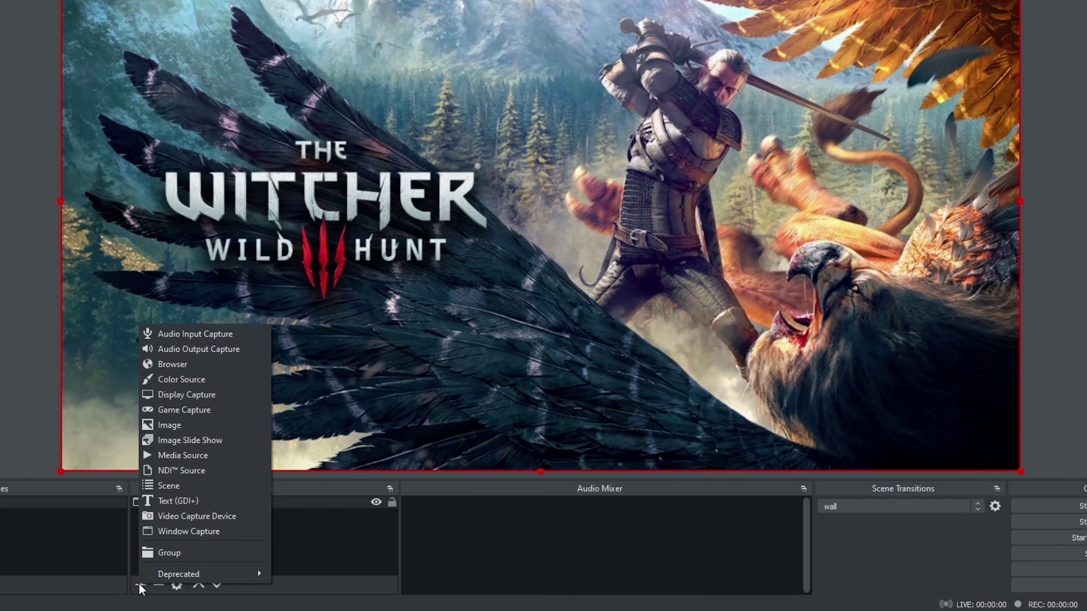
left_click(182, 350)
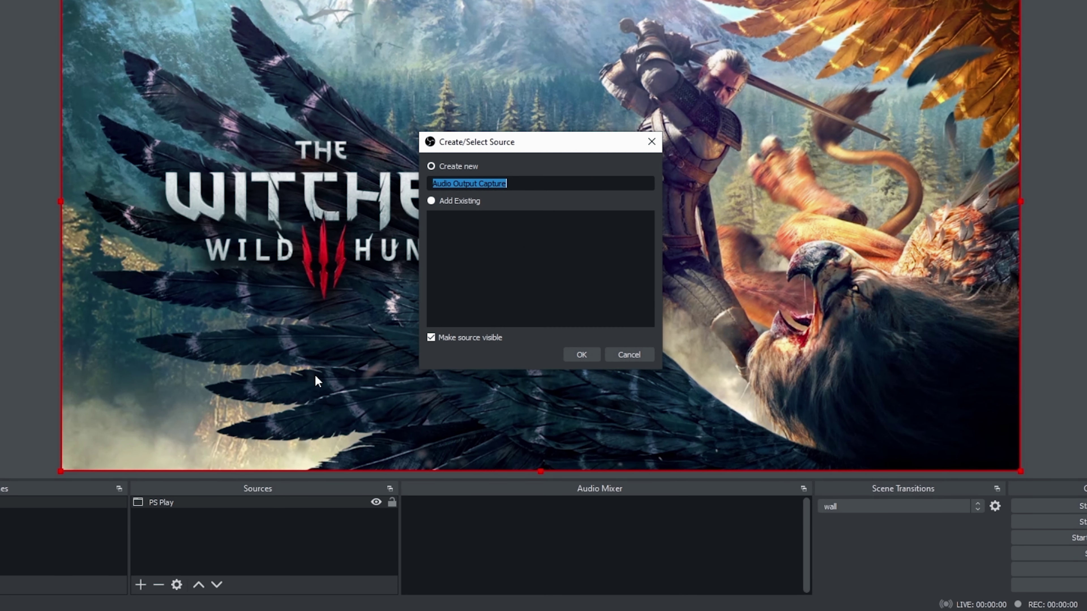
type("Game Sound")
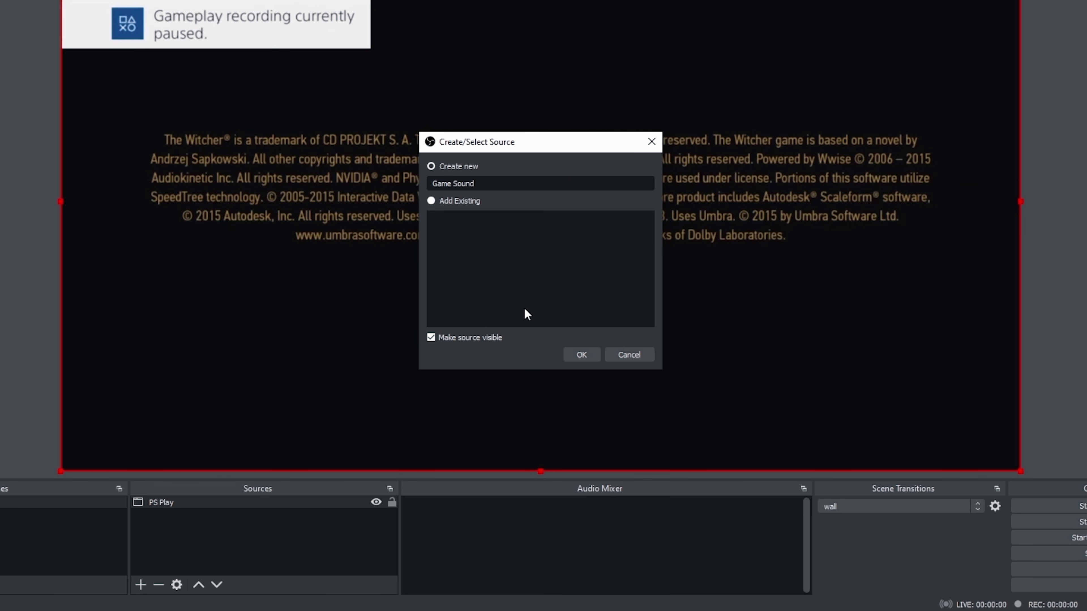
left_click(582, 353)
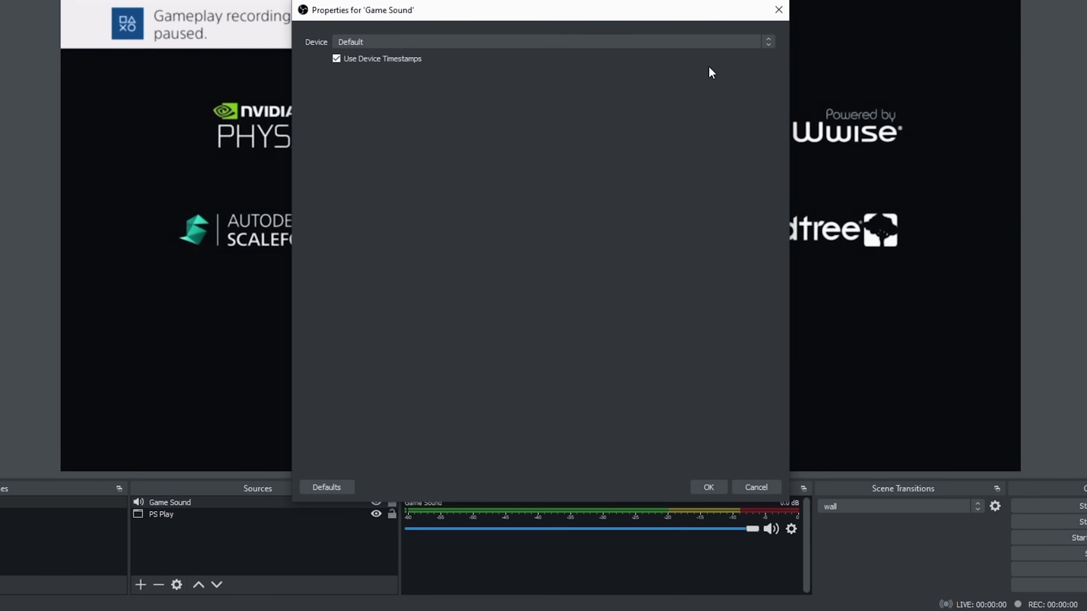
left_click(768, 42)
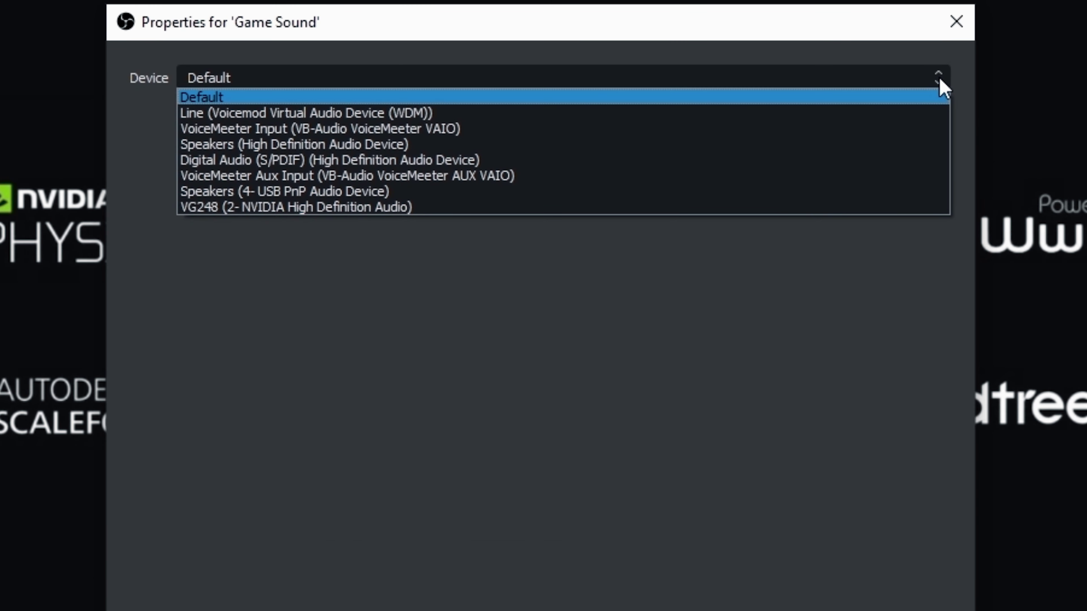
left_click(376, 144)
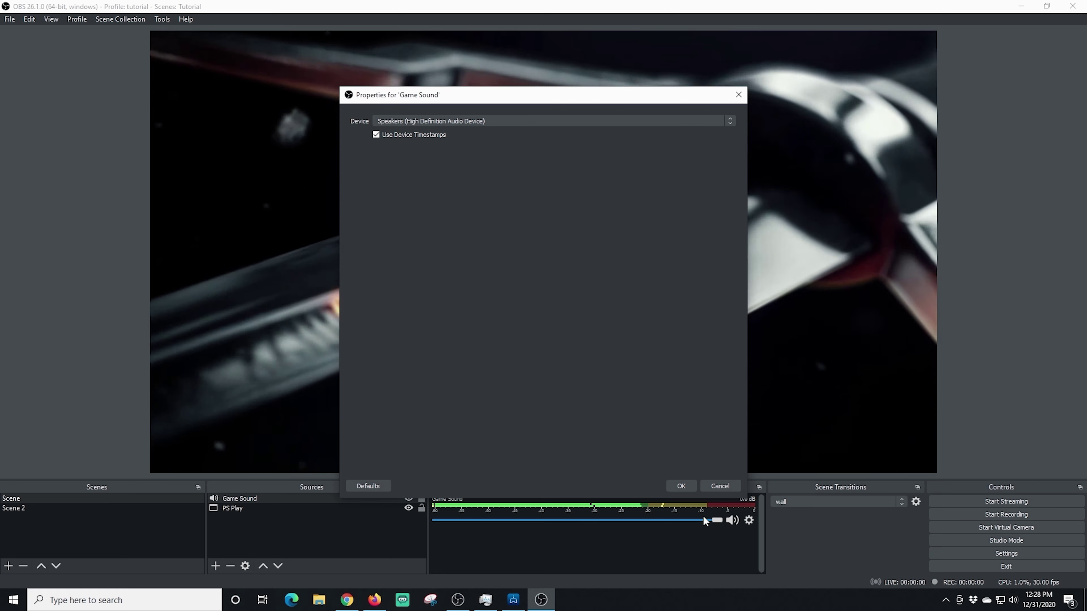
left_click(681, 487)
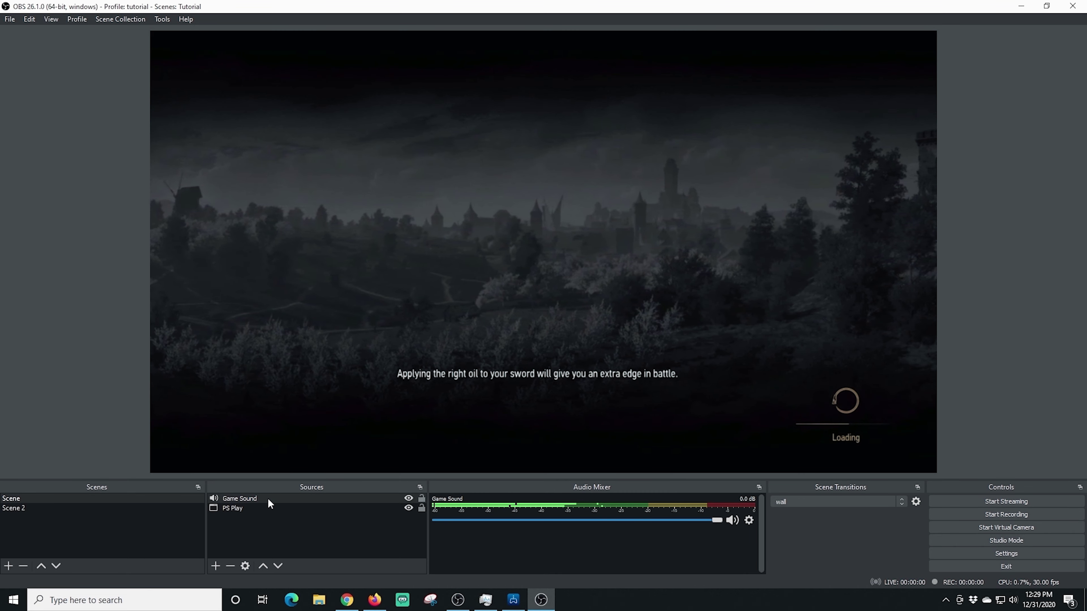
- Remove the PS Play source from the scene
left_click(242, 508)
right_click(243, 510)
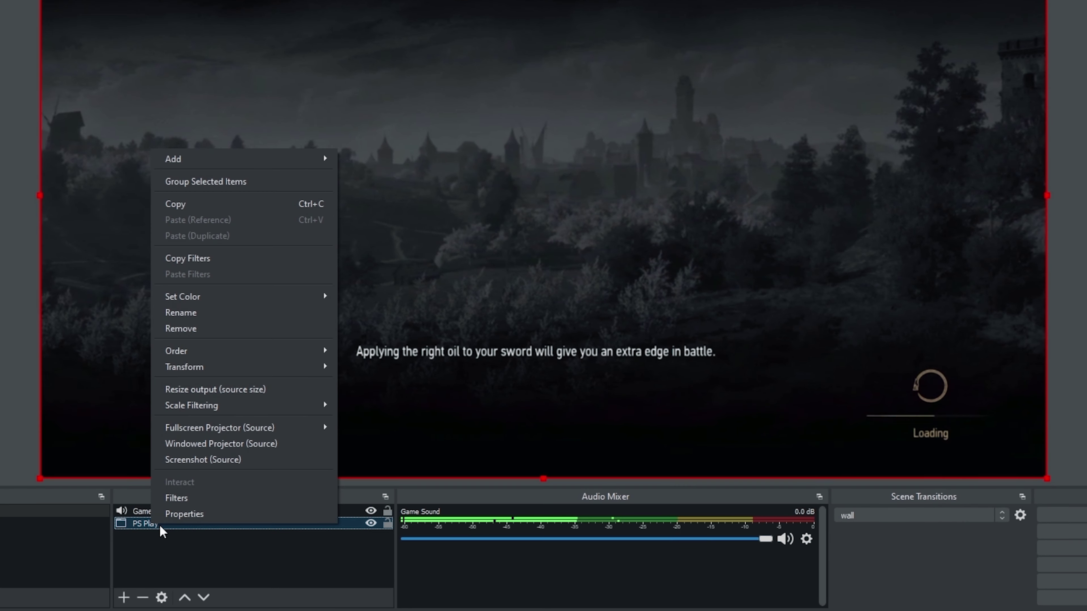
left_click(200, 328)
left_click(574, 276)
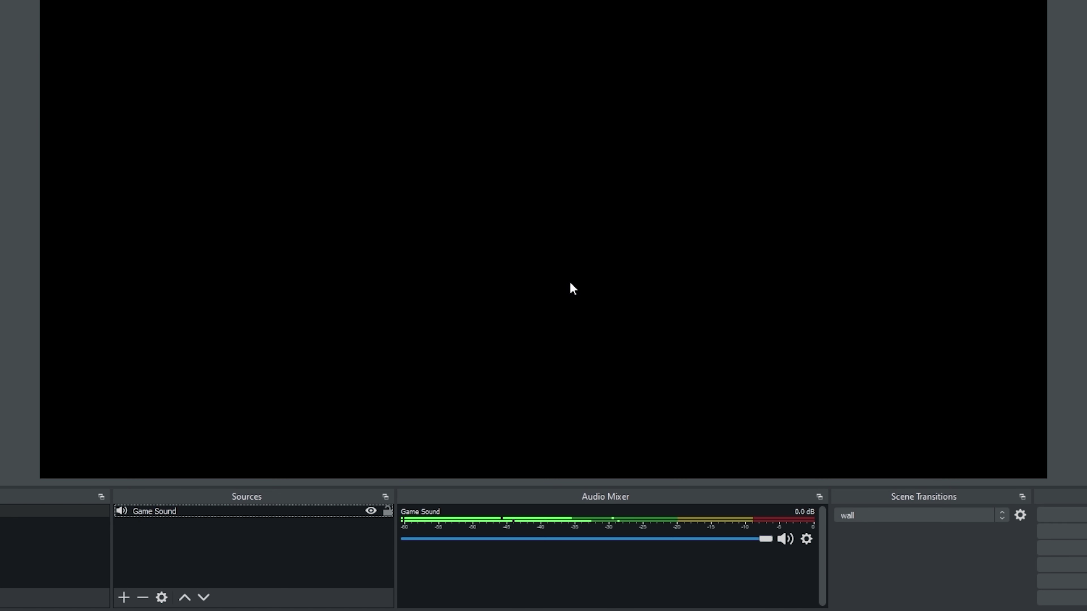
- Add a Display Capture source named Game Display that captures Display 1: 1920x1080 @ 0,0
left_click(125, 597)
left_click(209, 396)
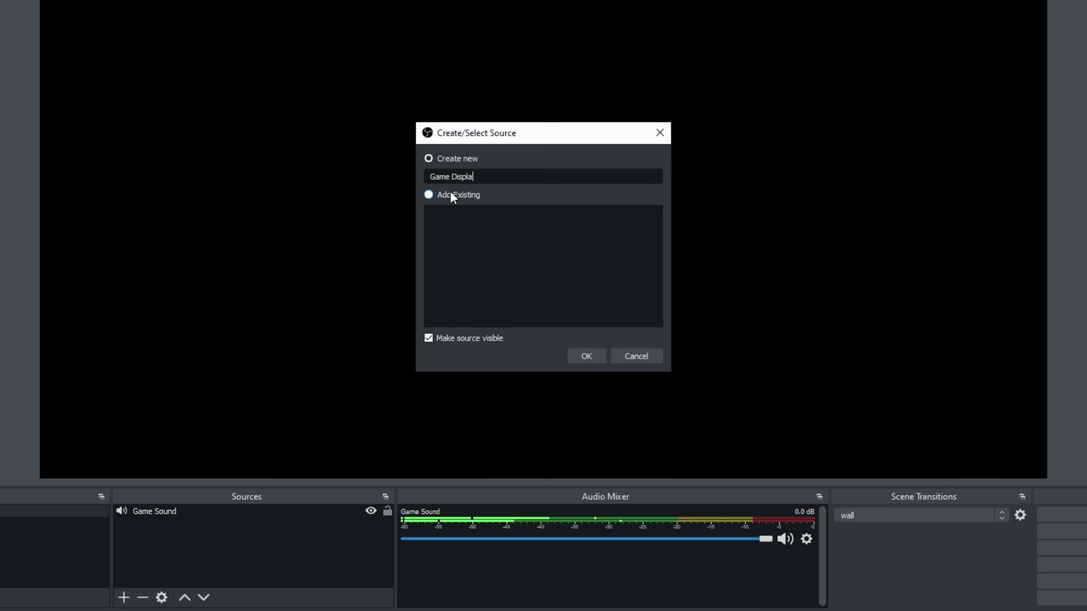
type("Game Display")
left_click(584, 359)
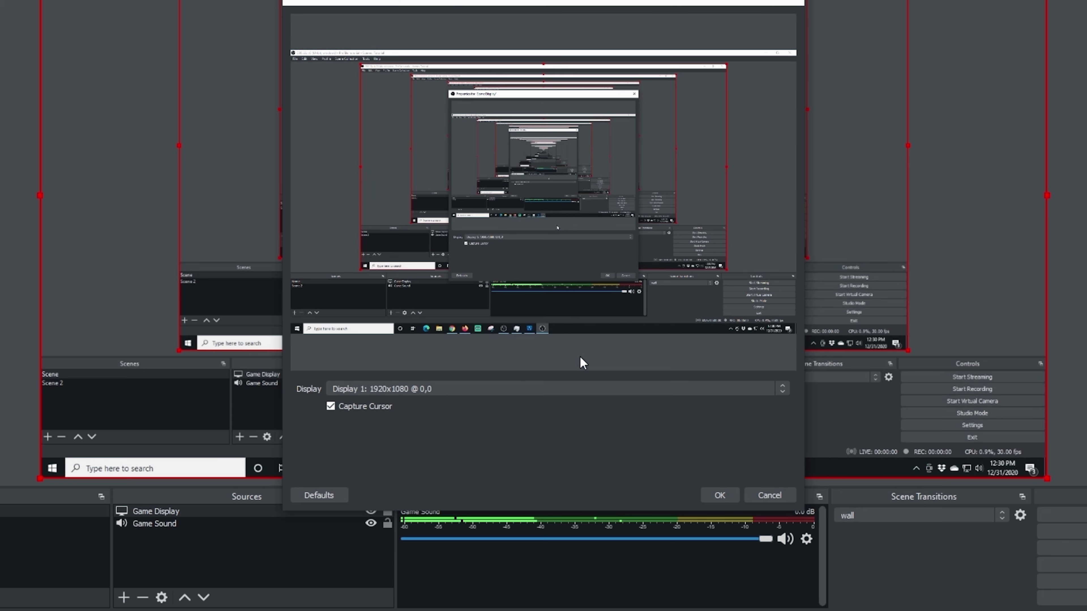
left_click(782, 387)
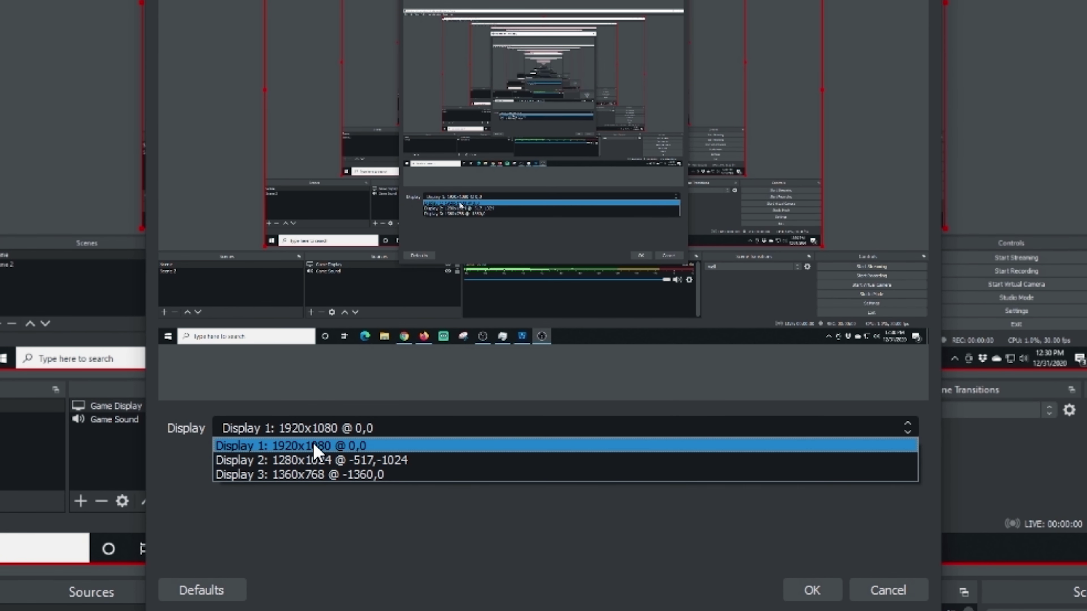
left_click(317, 446)
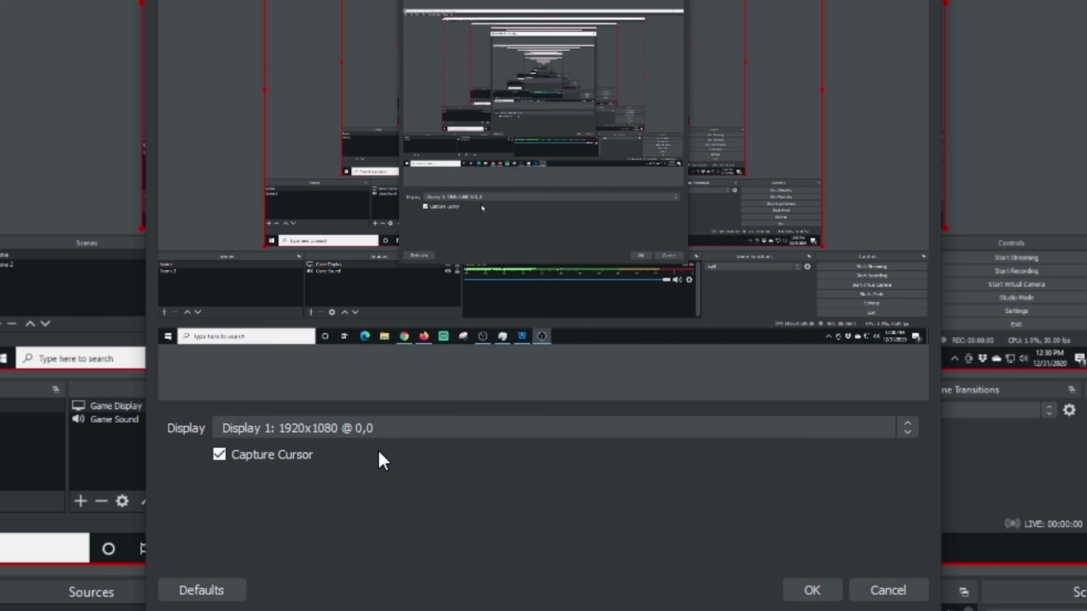
left_click(812, 591)
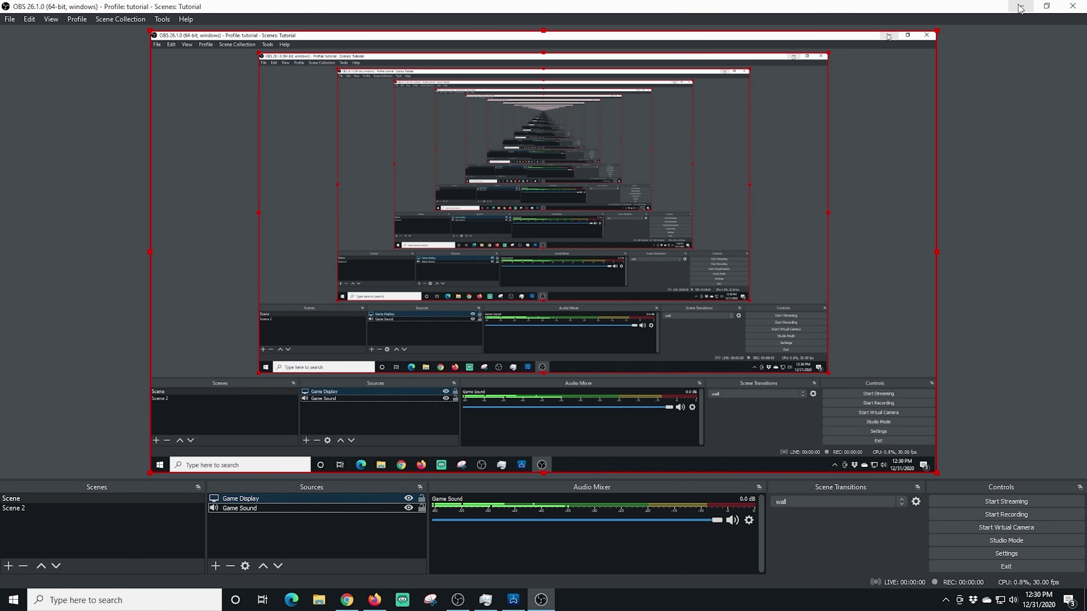
- Move the OBS window off the game's monitor and set the other OBS instance's Display Capture to Display 2: 1280x1024 @ -517,-1024
left_click(1020, 8)
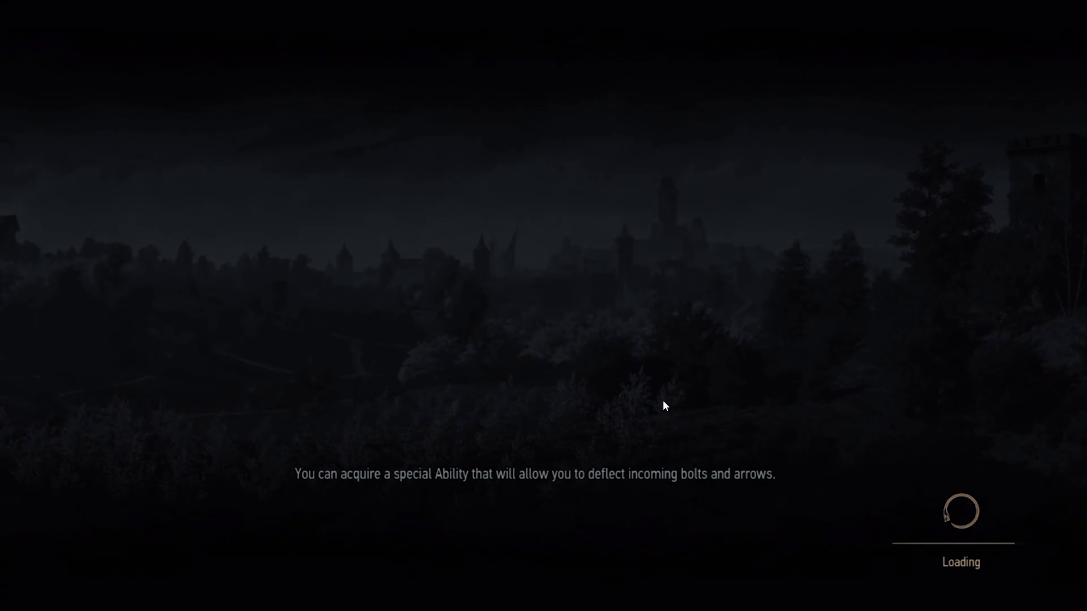
key("alt+Tab")
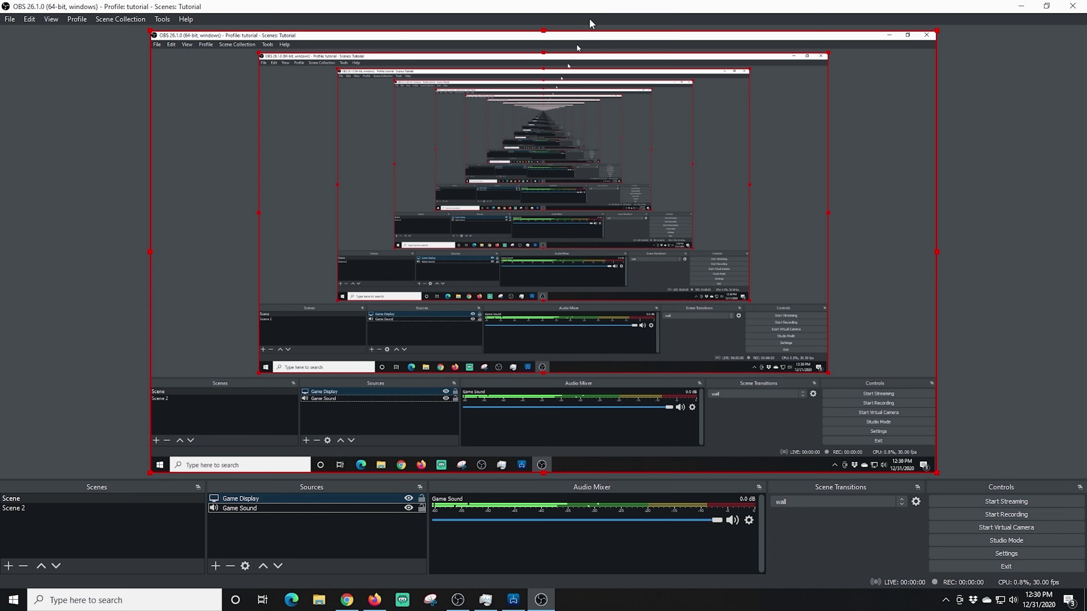
left_click_drag(590, 10, 2, 0)
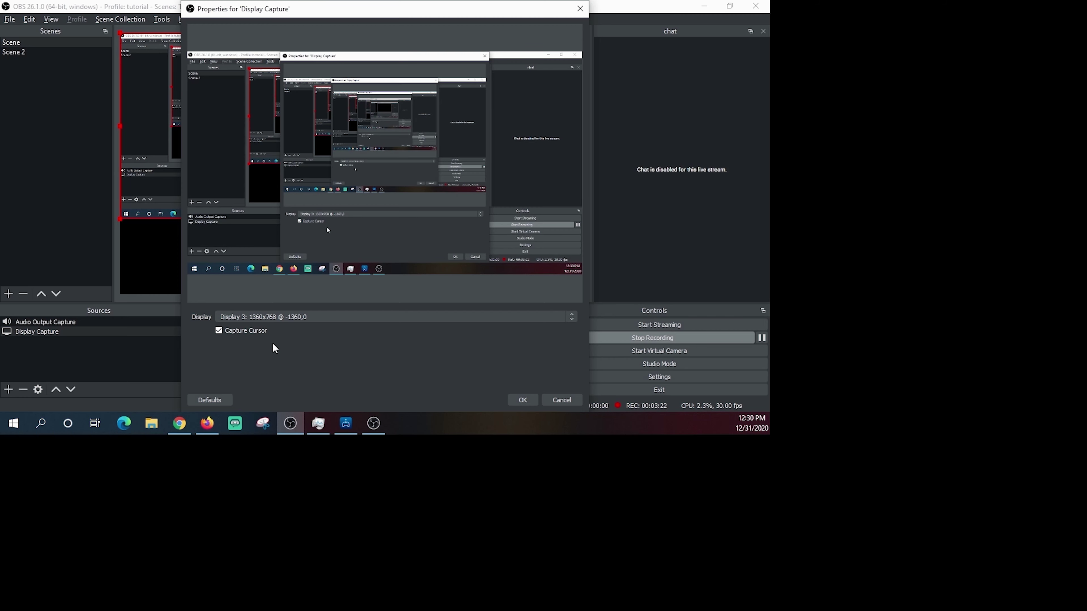
left_click(390, 321)
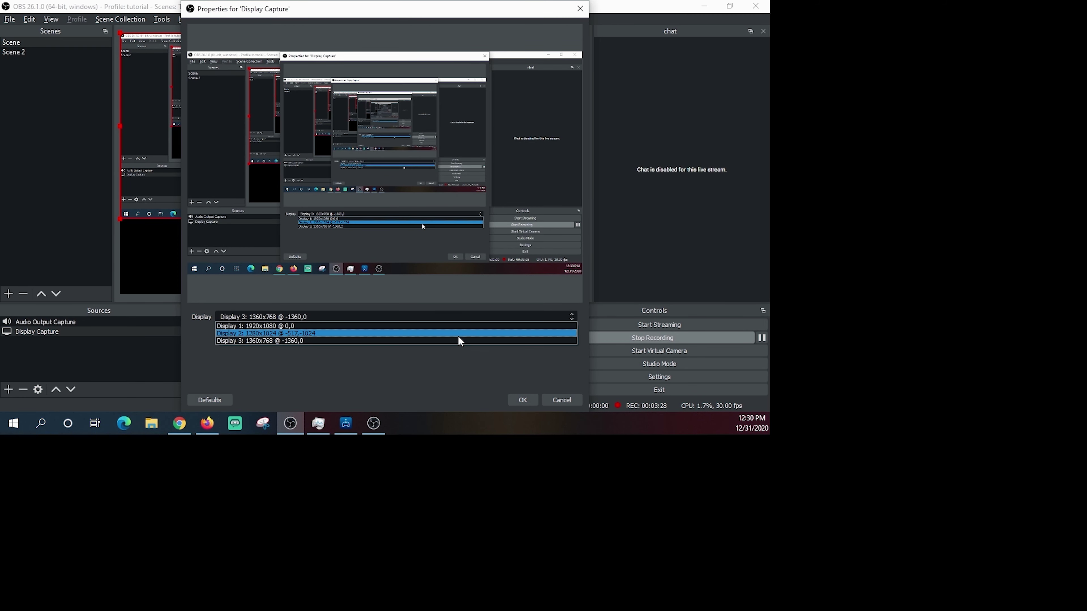
left_click(459, 330)
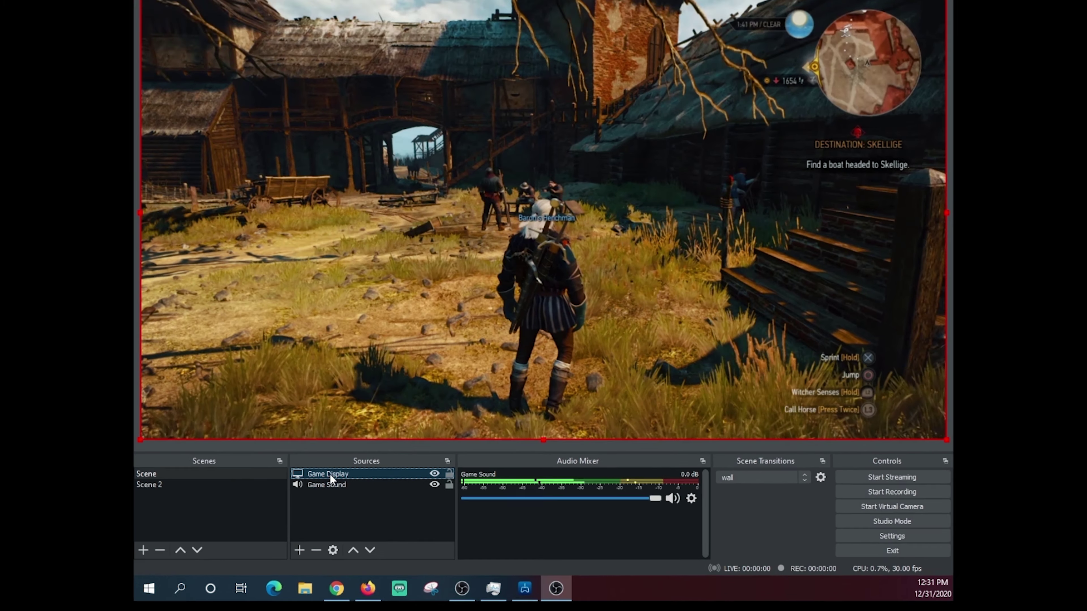
- Try Display 2 as the captured screen of the Game Display source and switch it back to Display 1: 1920x1080 @ 0,0
right_click(354, 466)
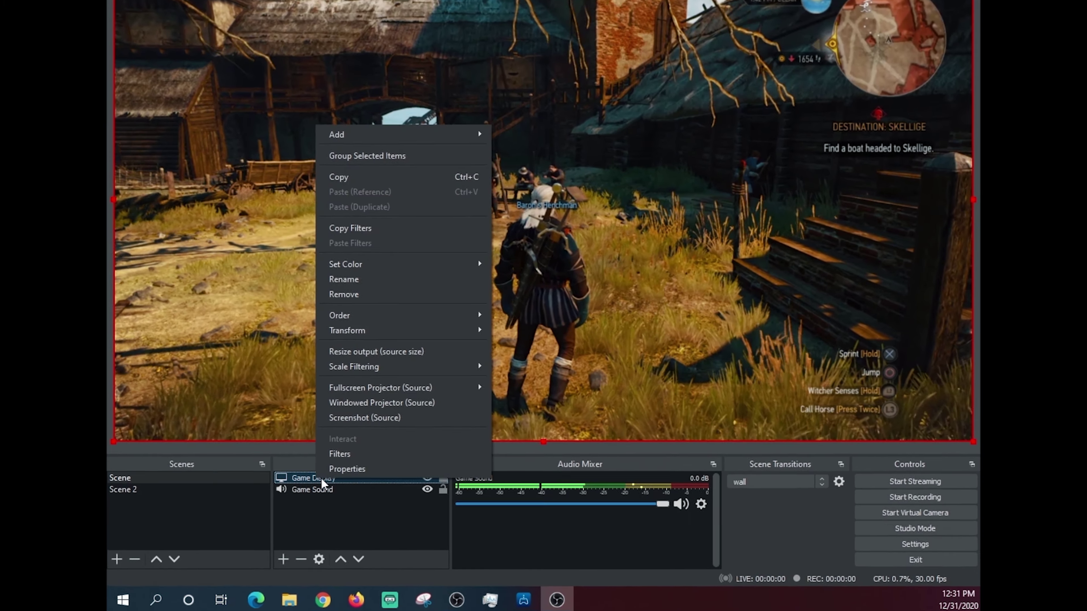
left_click(326, 472)
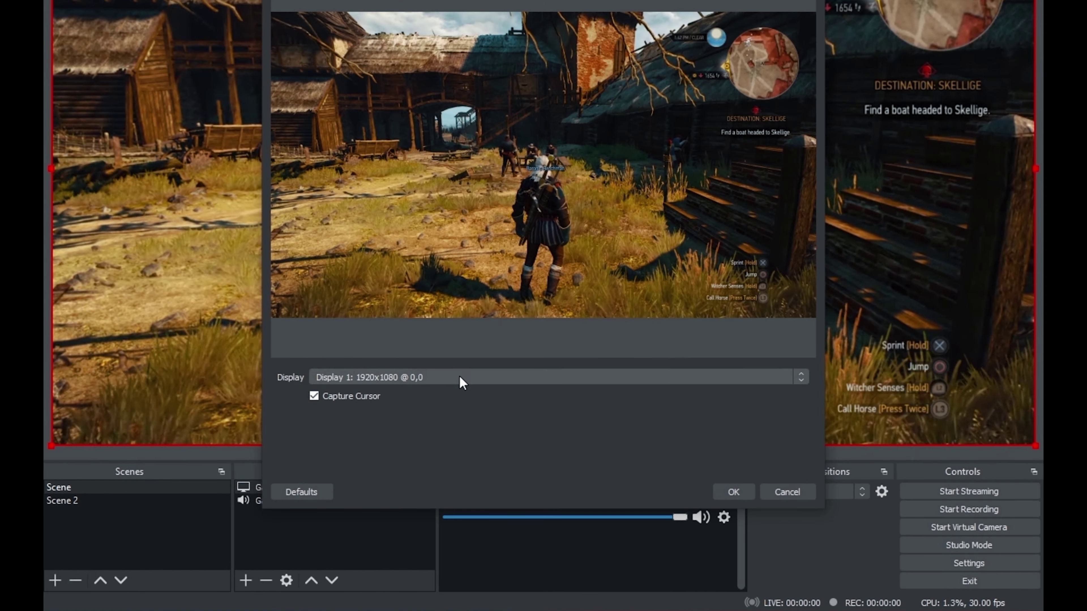
left_click(459, 376)
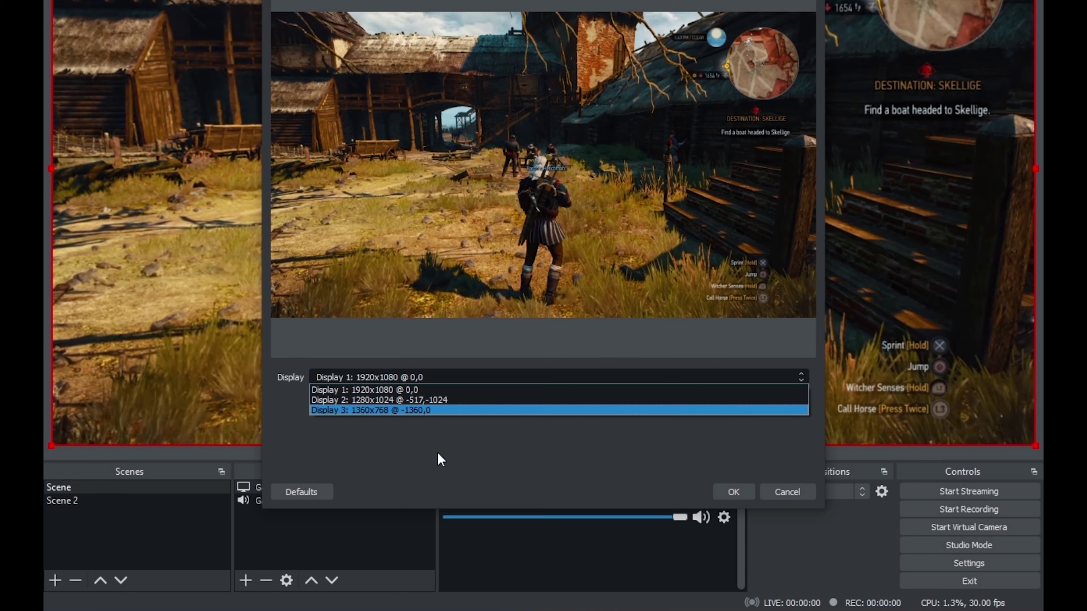
left_click(437, 400)
left_click(452, 376)
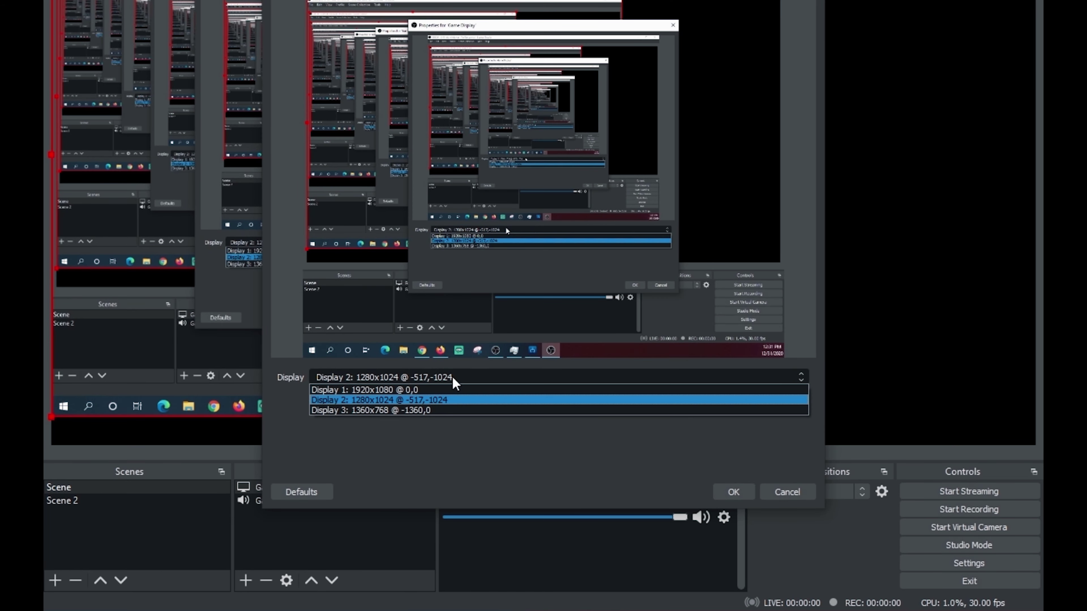
left_click(372, 390)
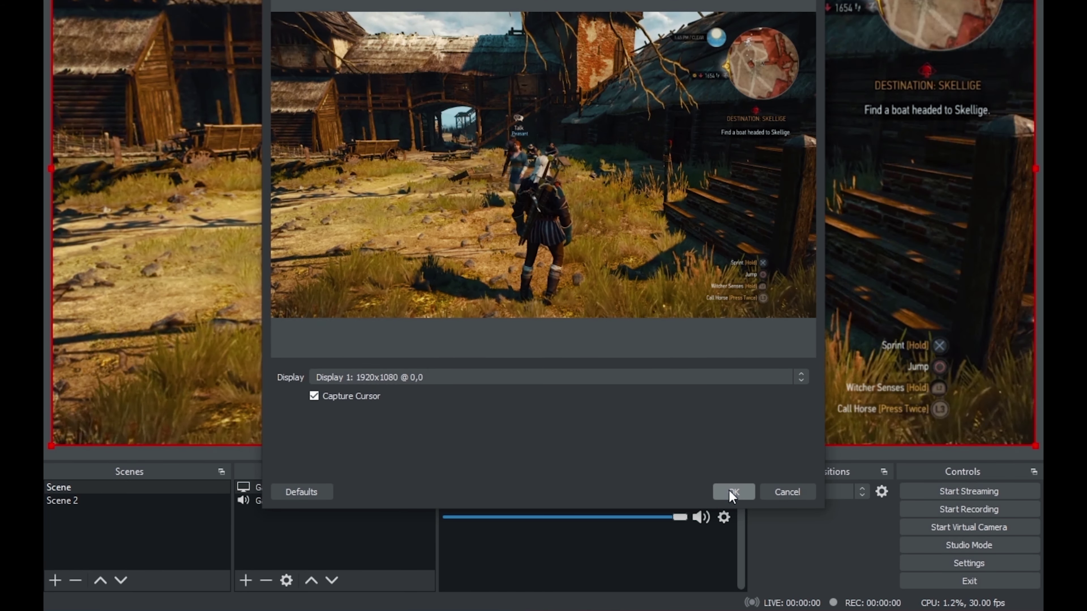
left_click(732, 492)
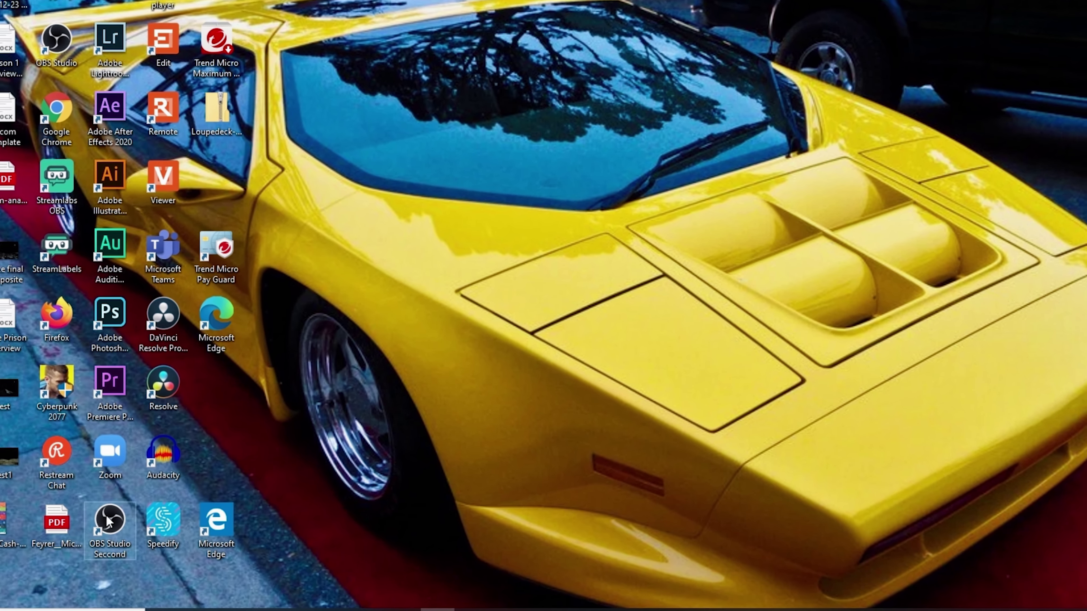
- Run OBS Studio Seccond from the desktop as administrator and launch it despite the already running instance
right_click(192, 518)
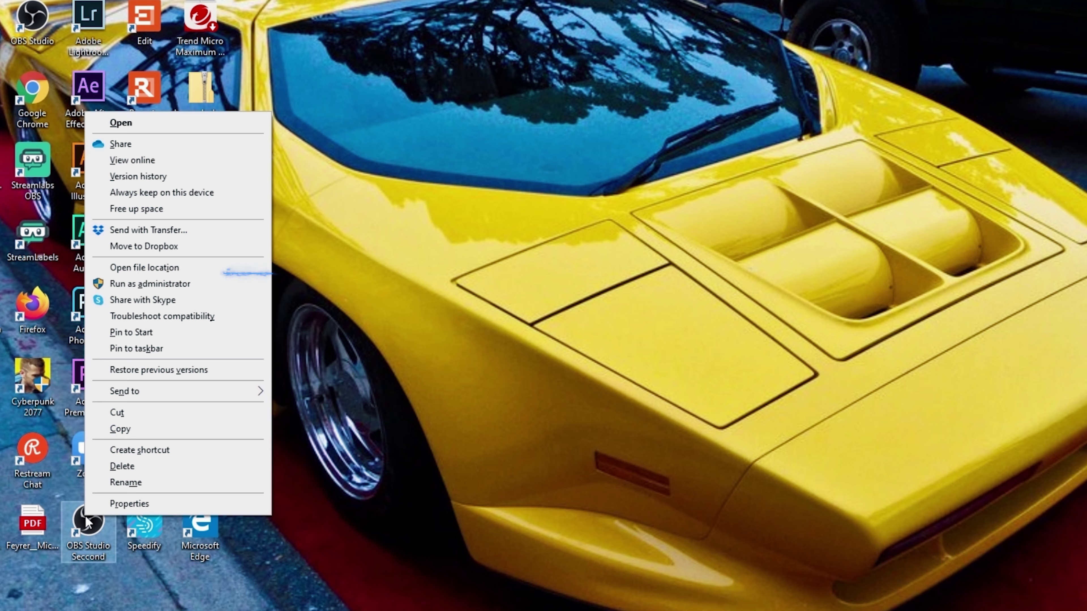
left_click(145, 284)
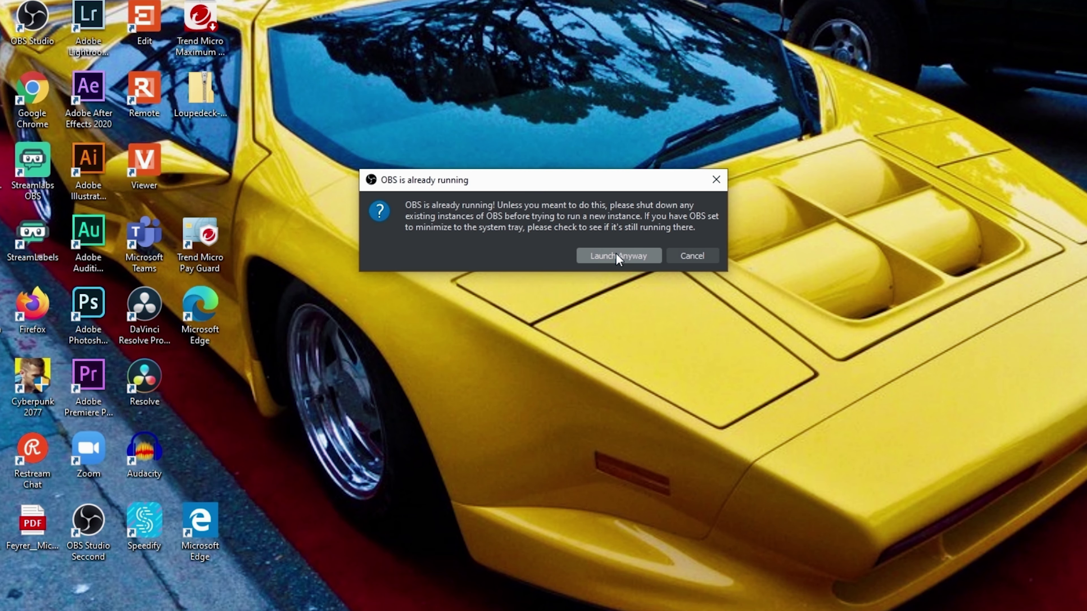
left_click(616, 252)
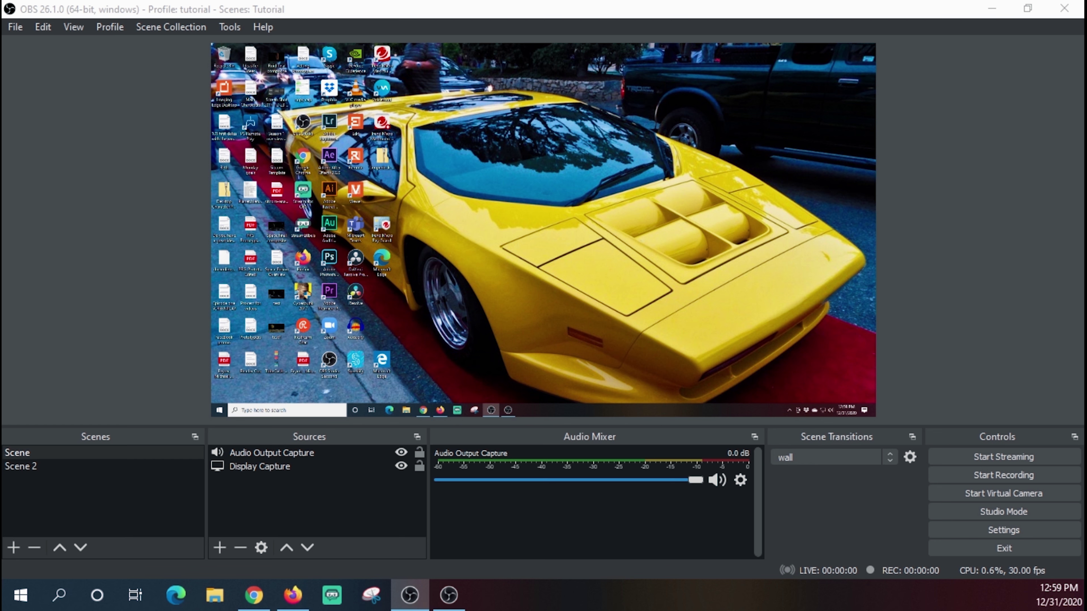
- Remove both the Audio Output Capture and Display Capture sources from the scene
left_click(234, 445, "shift")
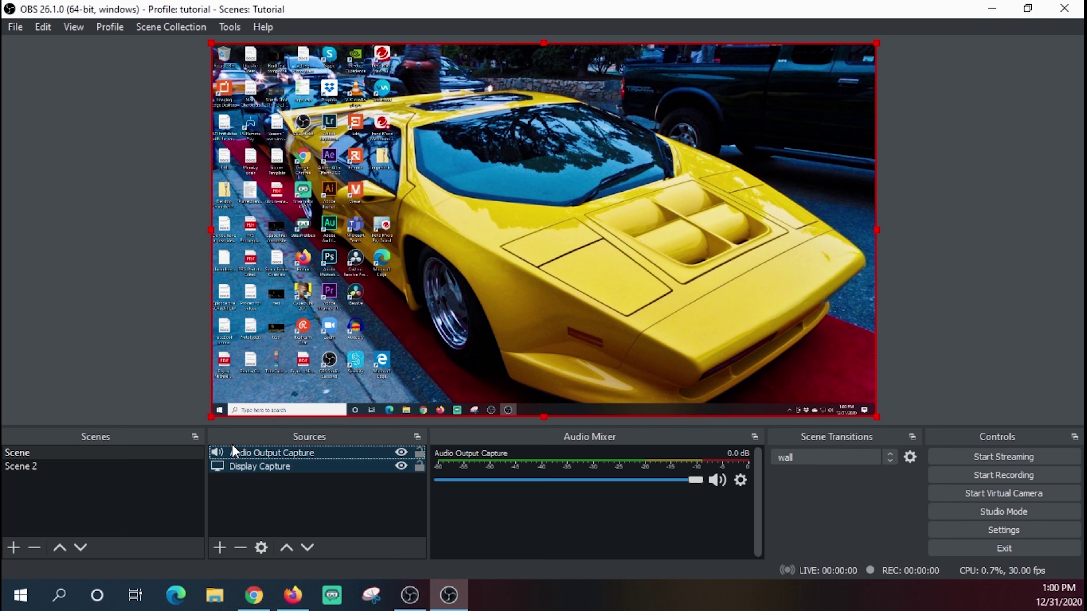
left_click(241, 548)
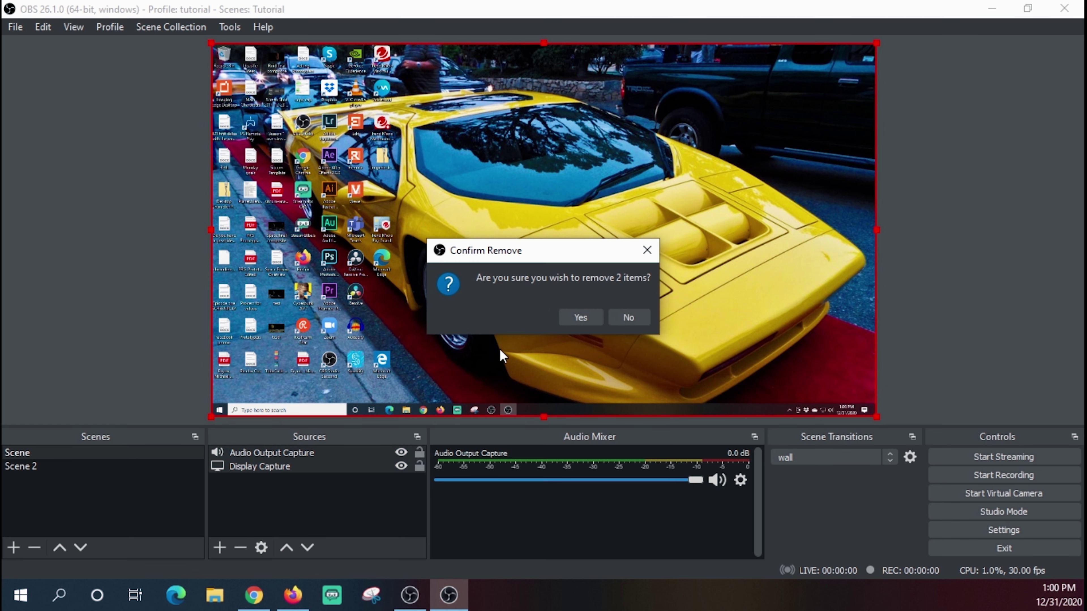
left_click(578, 319)
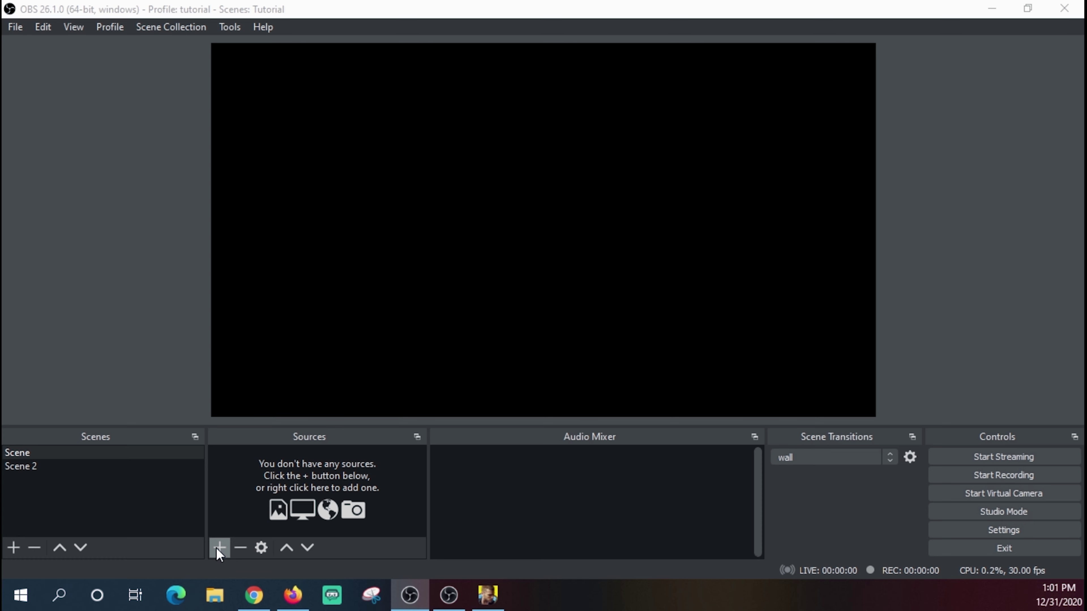
- Add a new Game Capture source that captures the specific window [Cyberpunk2077.exe]: Cyberpunk 2077 (C) 2020 by CD Projekt RED
left_click(217, 548)
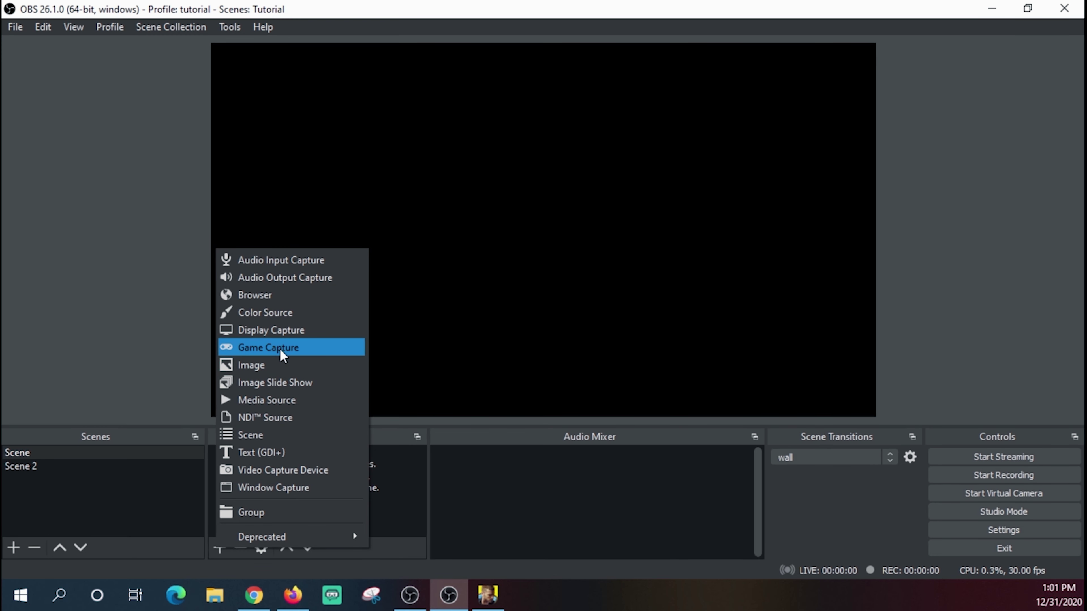
left_click(282, 350)
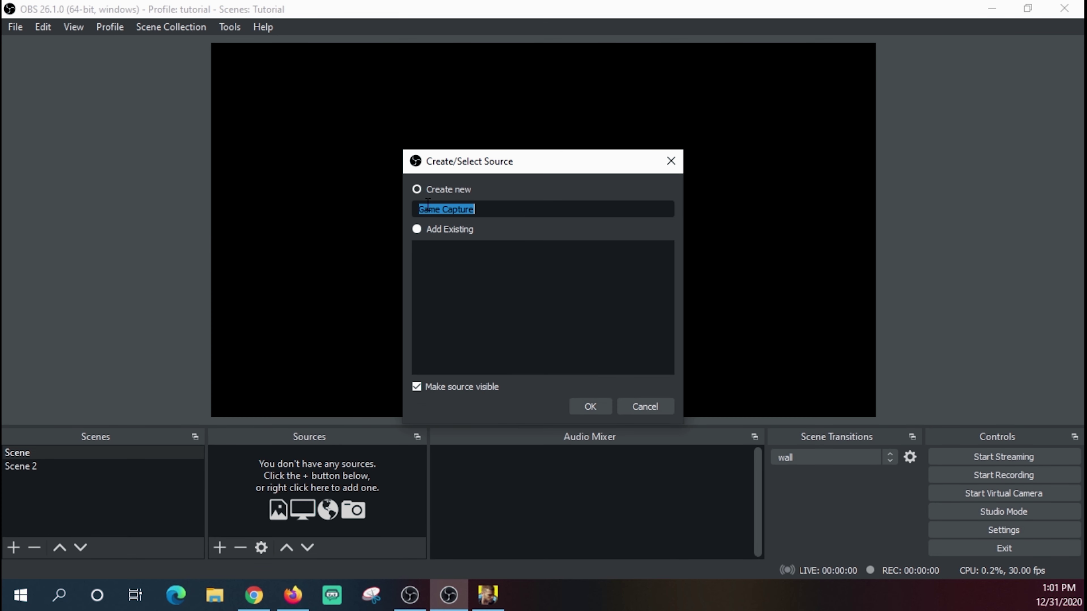
left_click(591, 404)
left_click(503, 404)
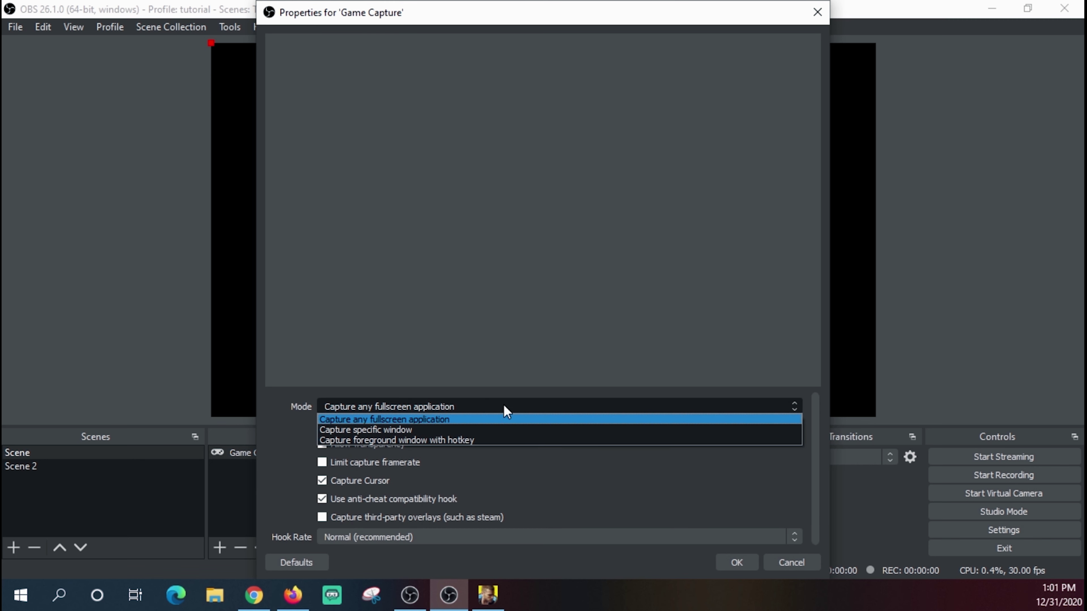
left_click(381, 429)
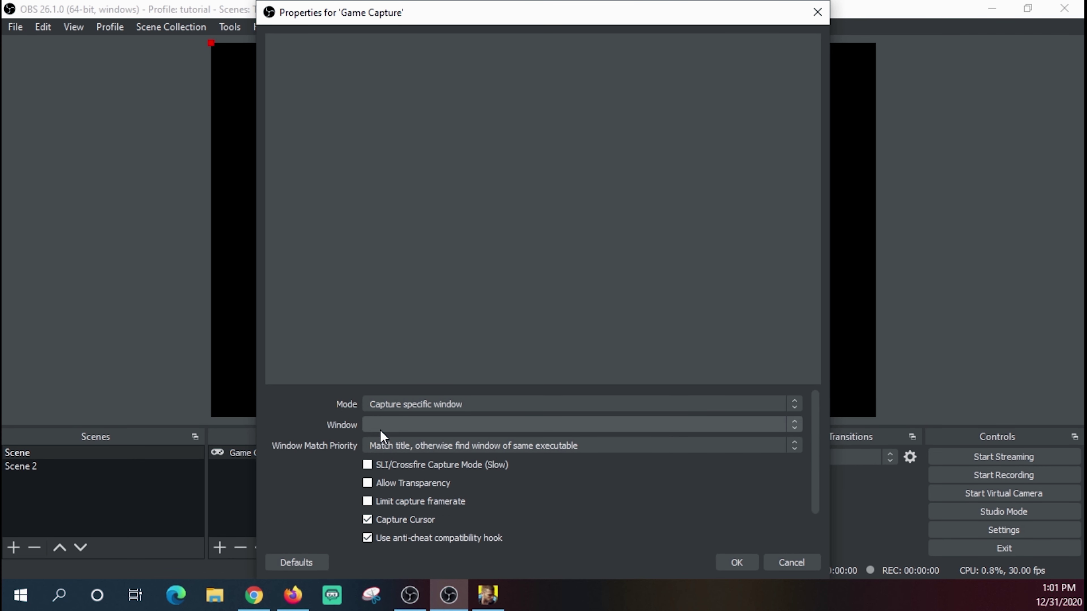
left_click(793, 425)
left_click(509, 462)
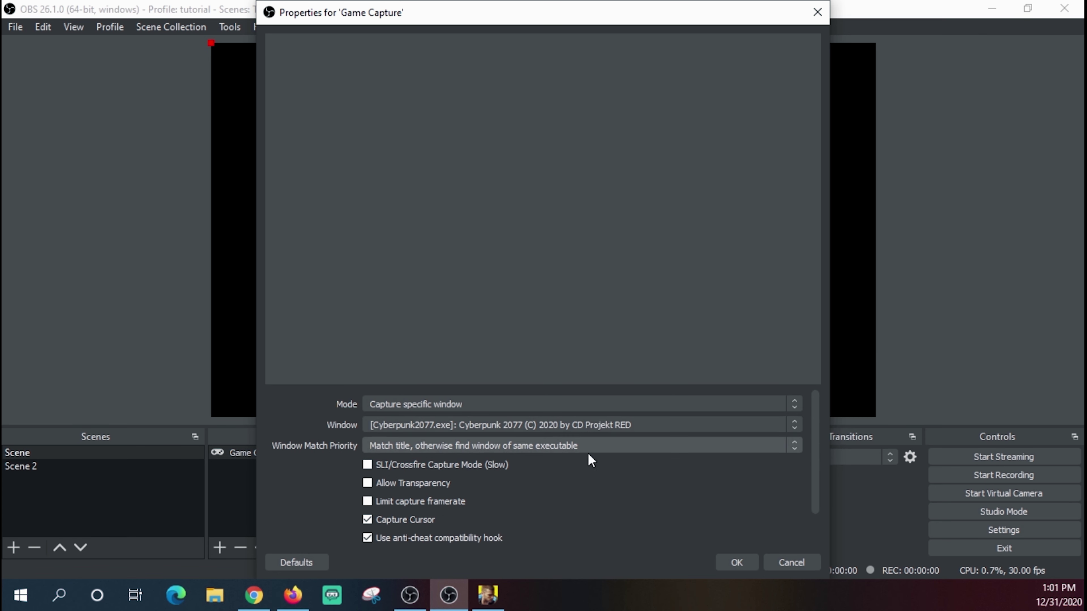
- Choose "Match title, otherwise find window of same executable" as the game capture's window match priority and accept the source properties
left_click(787, 446)
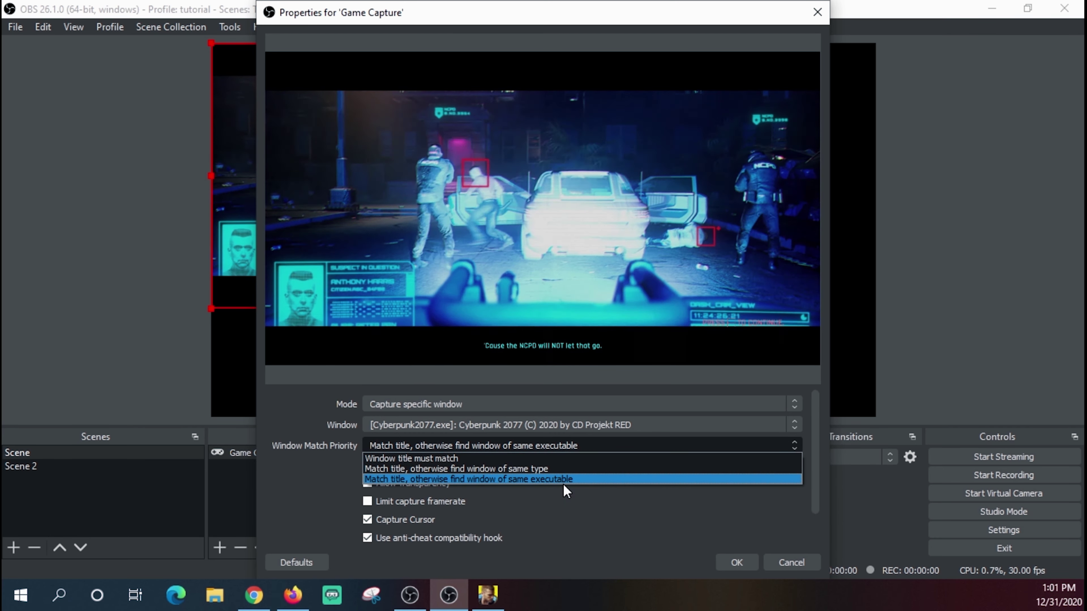
left_click(577, 479)
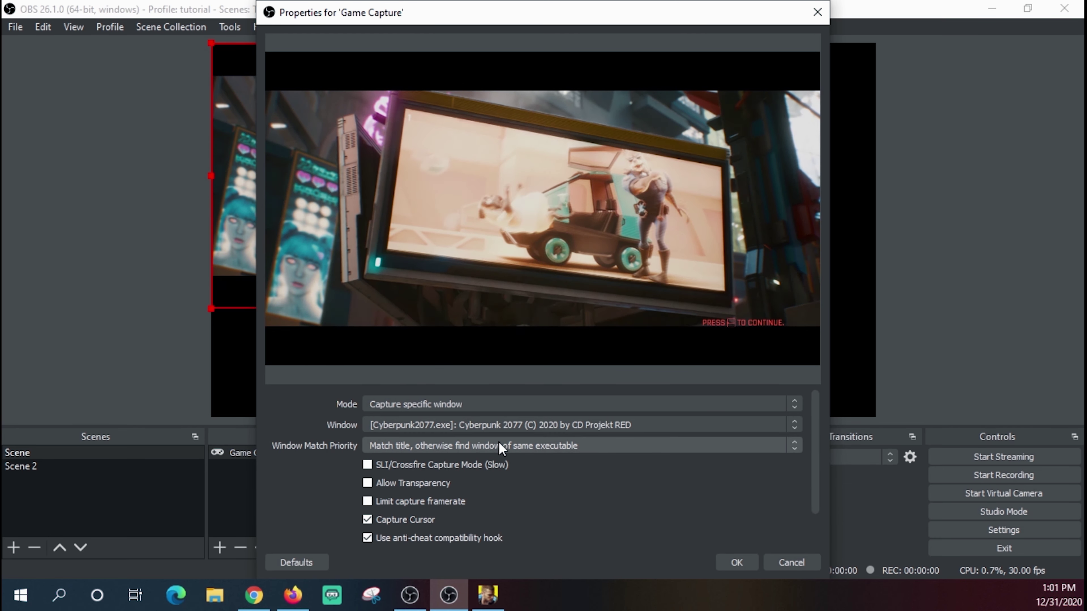
scroll(468, 502, "down", 2)
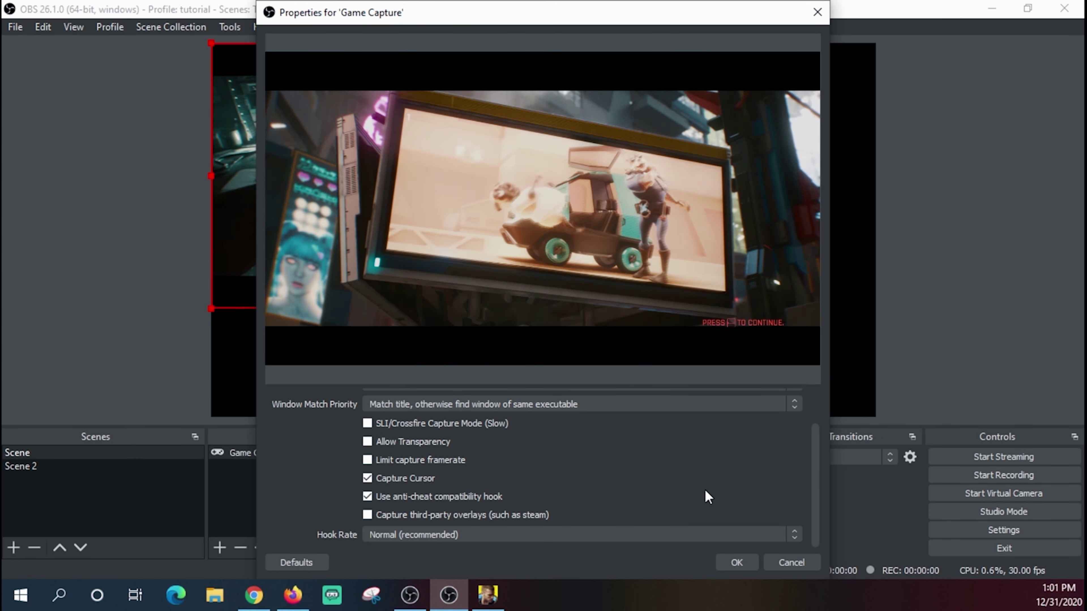
left_click(733, 560)
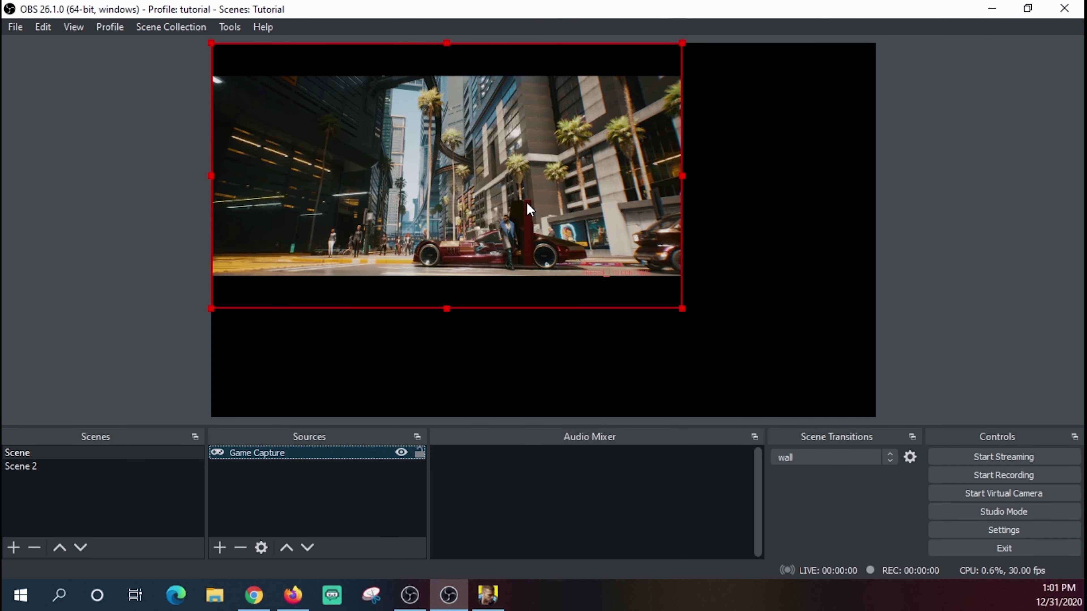
- Fit the Game Capture source to the screen in the preview
right_click(526, 202)
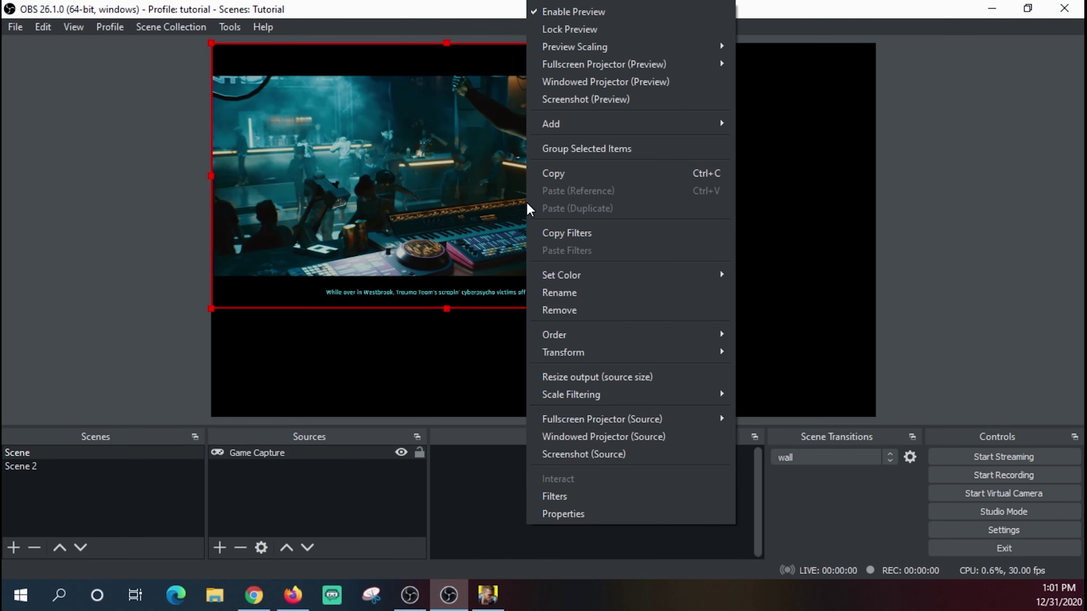
left_click(591, 356)
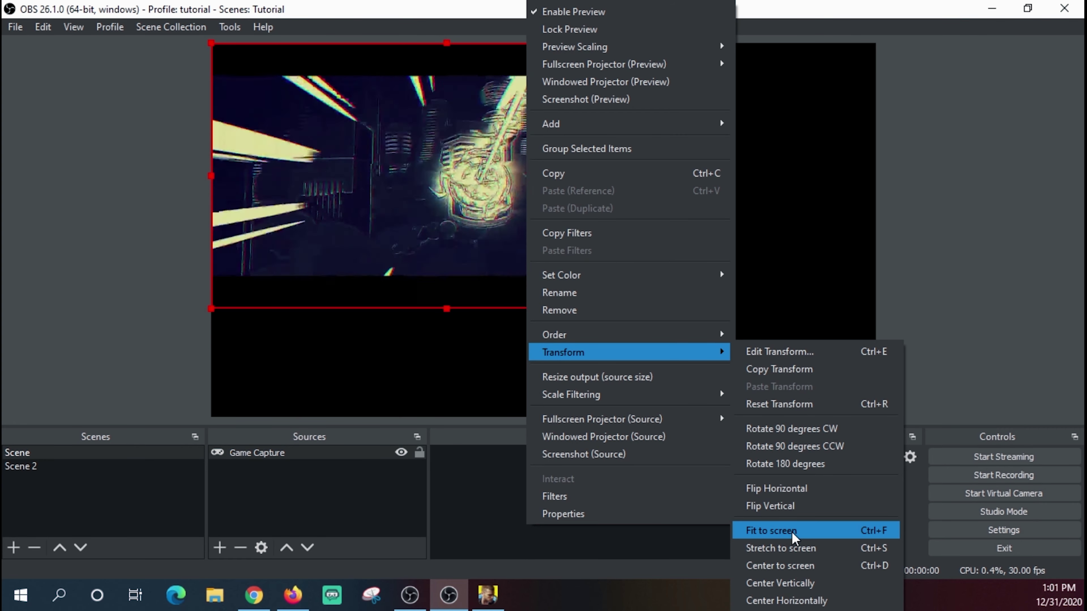
left_click(791, 531)
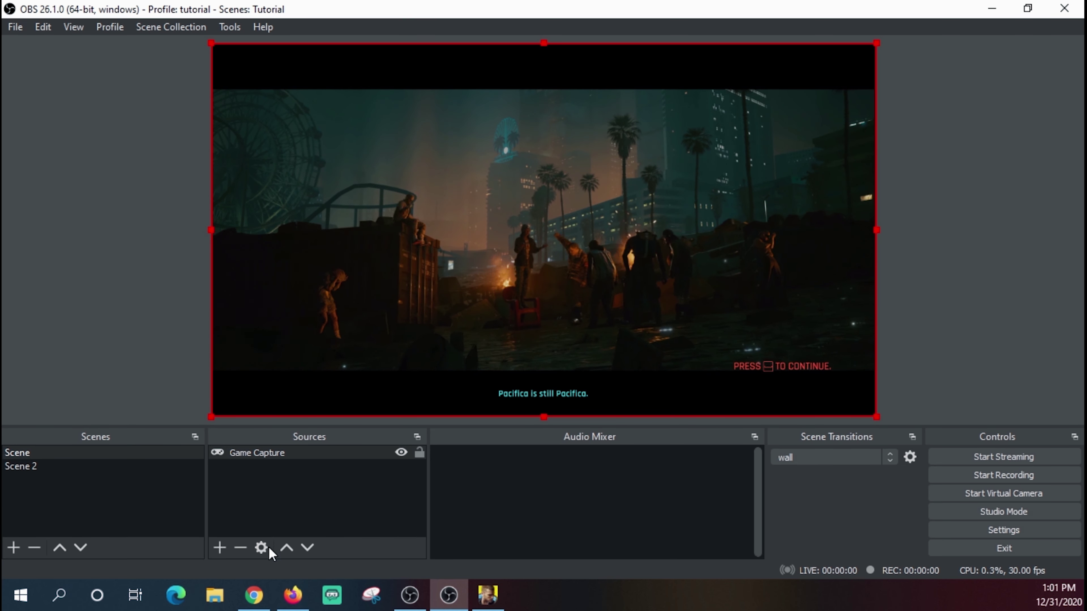
- Add a new Audio Output Capture source using Speakers (High Definition Audio Device), with its mixer volume at 0.0 dB
left_click(219, 548)
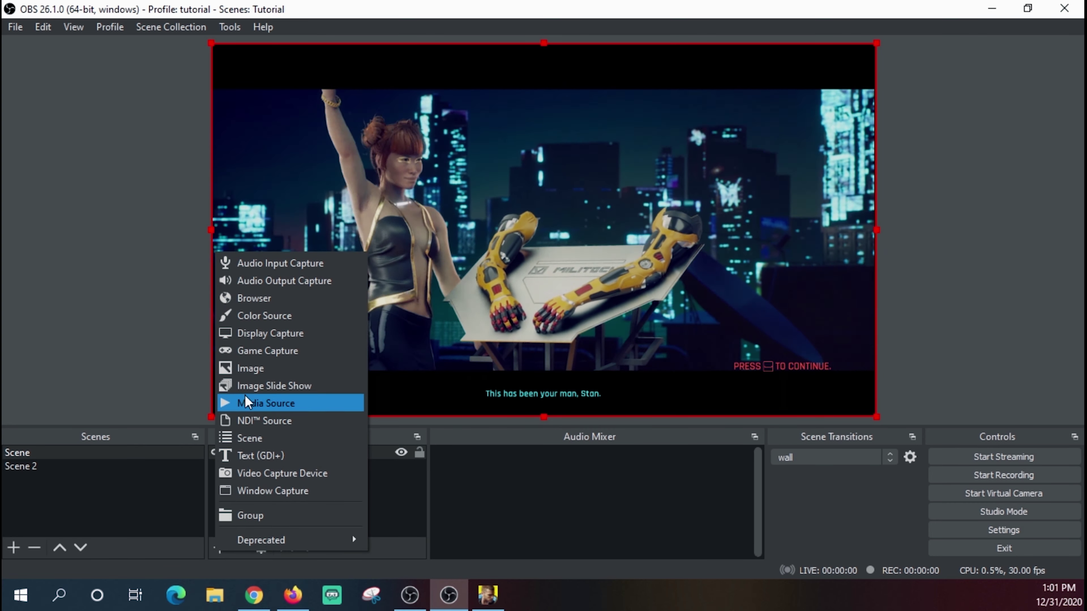
left_click(262, 287)
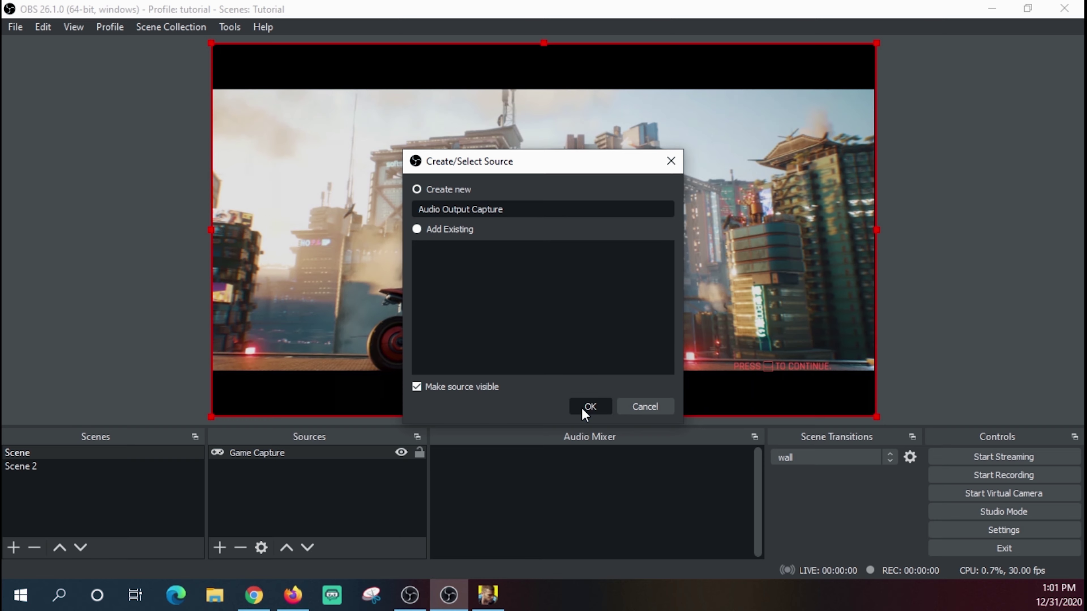
left_click(589, 406)
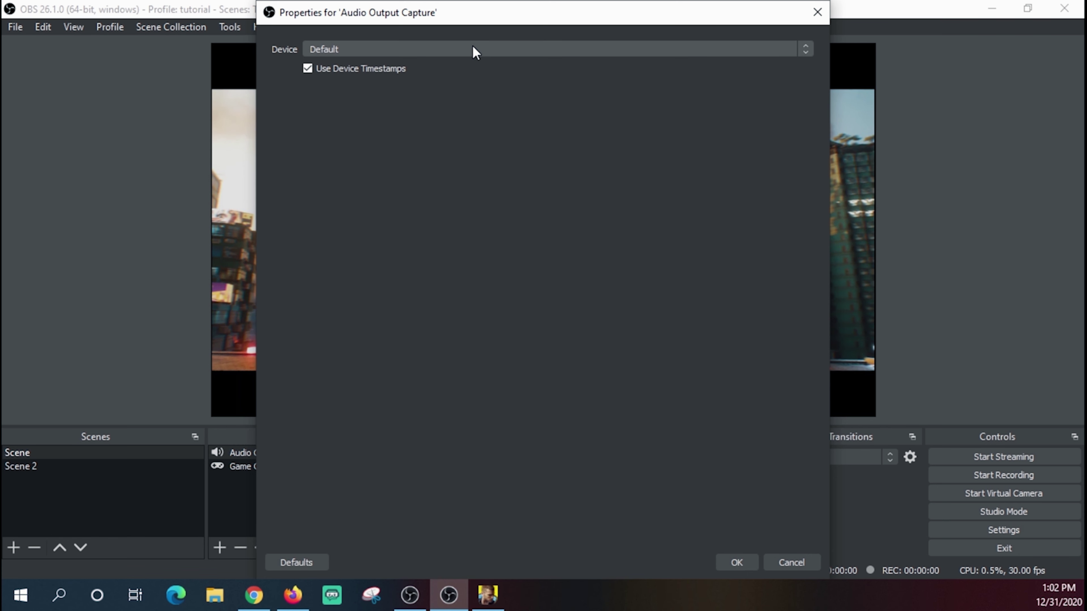
left_click(475, 50)
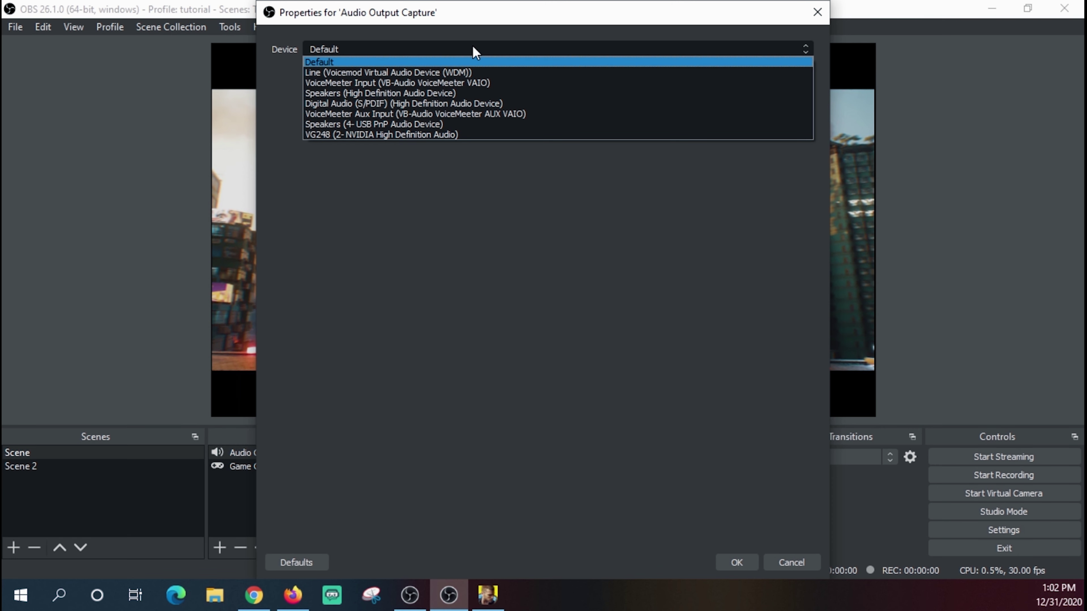
left_click(359, 92)
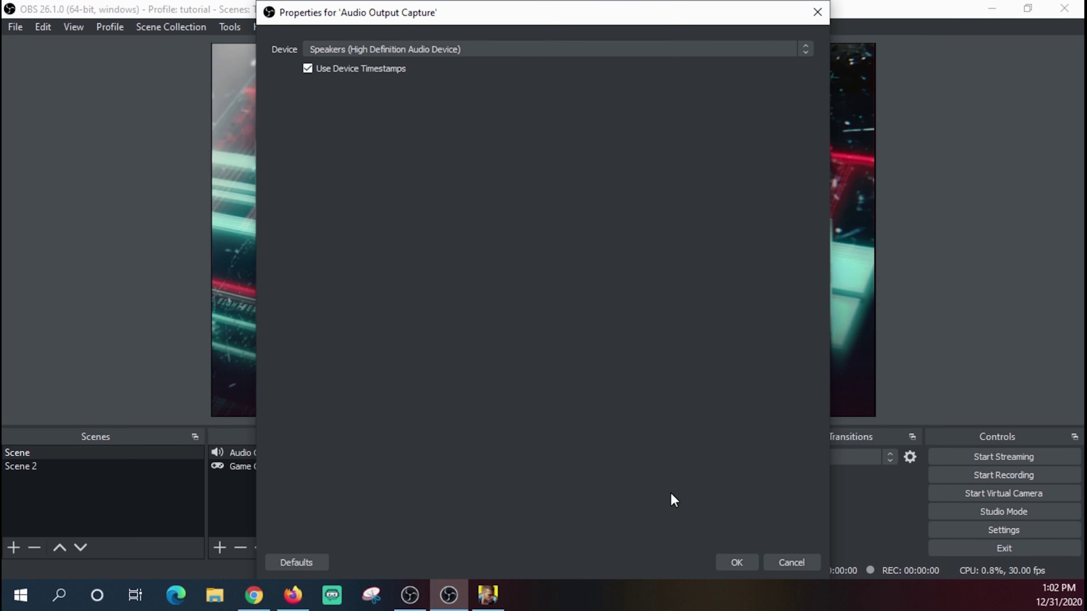
left_click(732, 564)
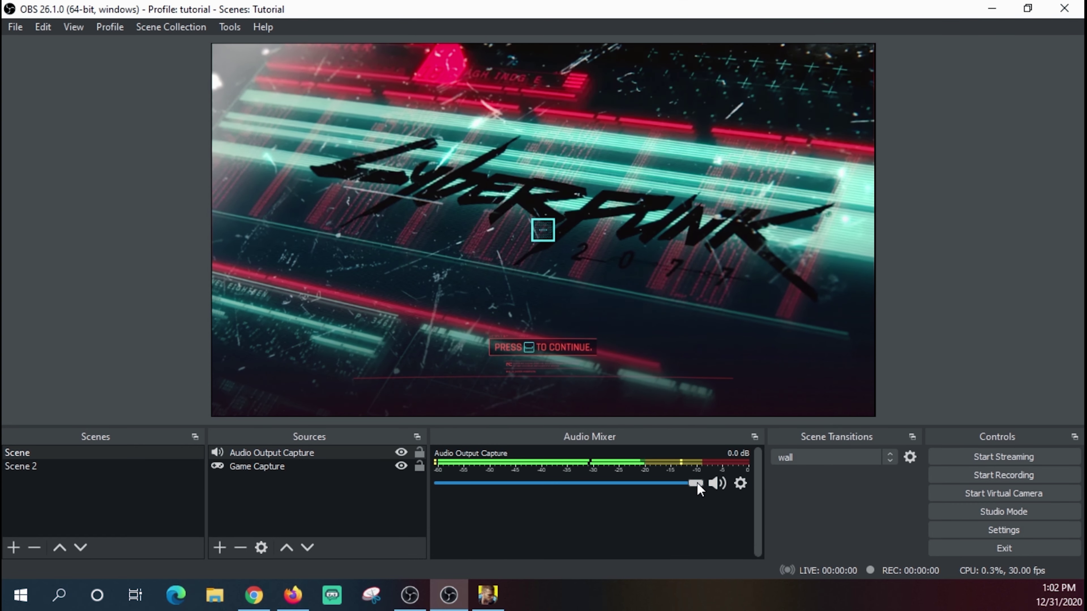
mouse_move(695, 483)
left_mouse_down()
mouse_move(533, 487)
mouse_move(702, 486)
left_mouse_up()
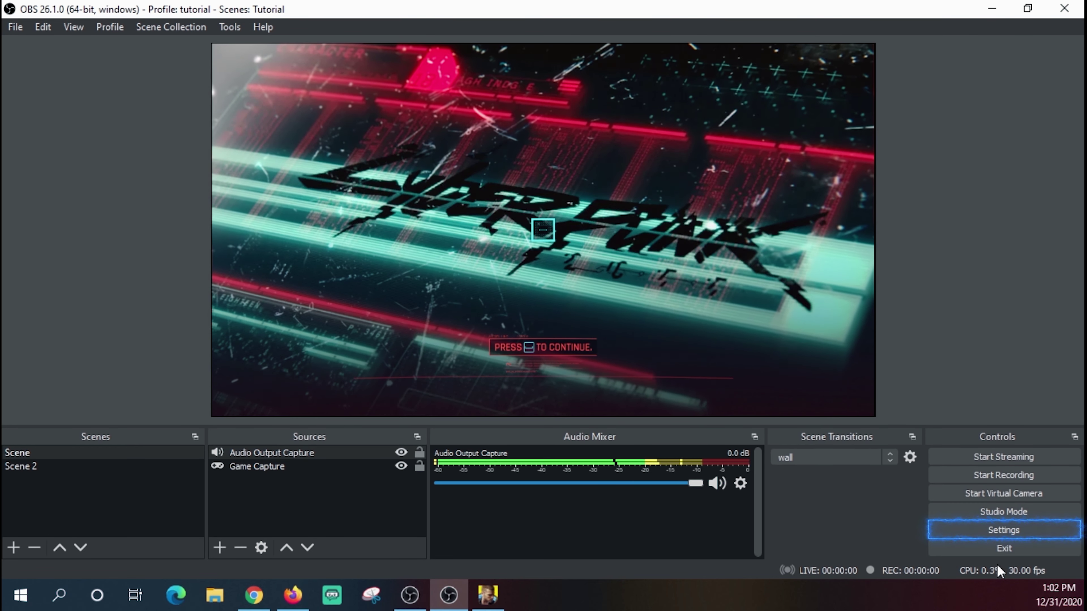
- Open the output settings for recording, with the output mode set to Advanced
left_click(1003, 530)
left_click(198, 127)
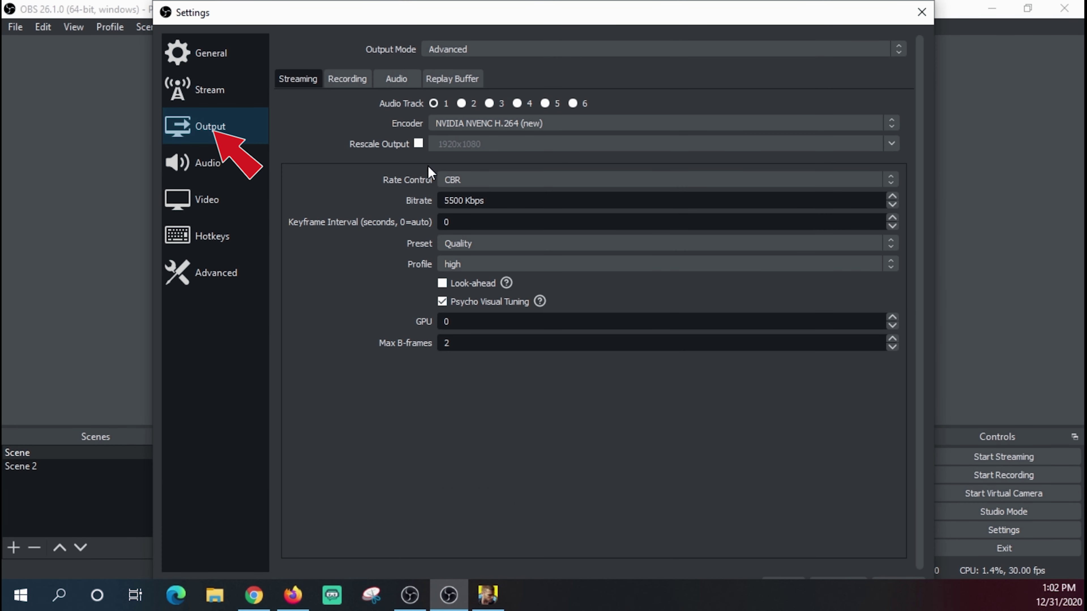
left_click(501, 50)
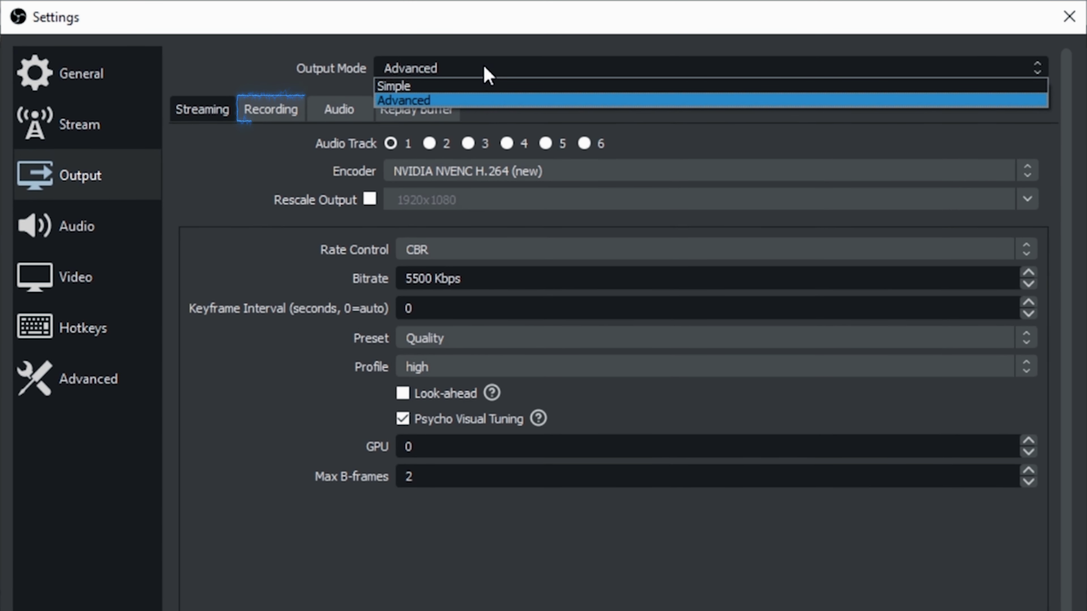
left_click(485, 68)
left_click(270, 114)
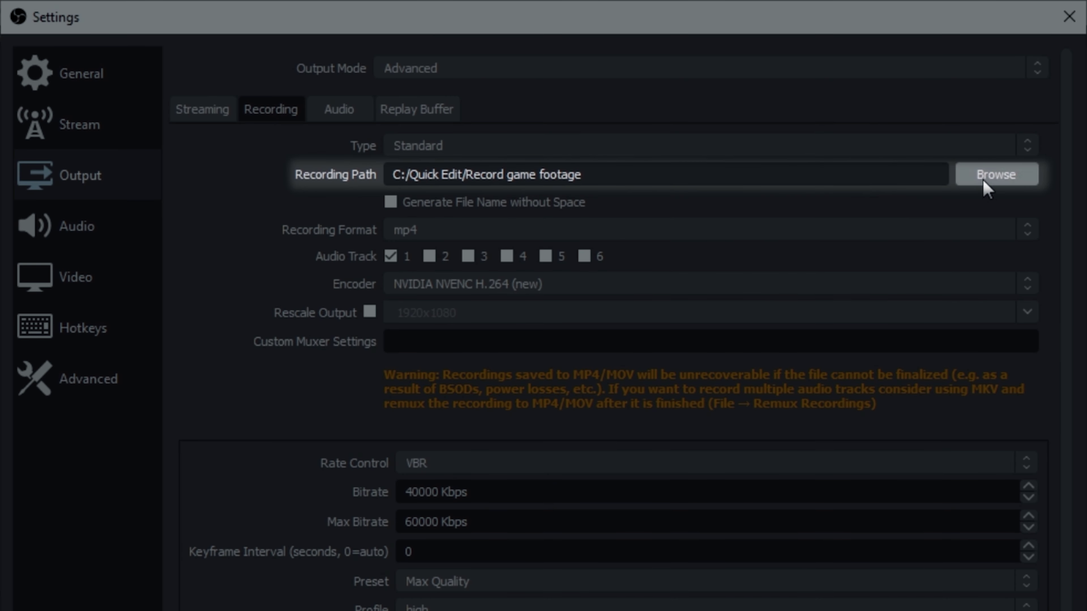
- Select C:/Quick Edit/Record game footage as the recording path and keep mp4 as the recording format
left_click(983, 179)
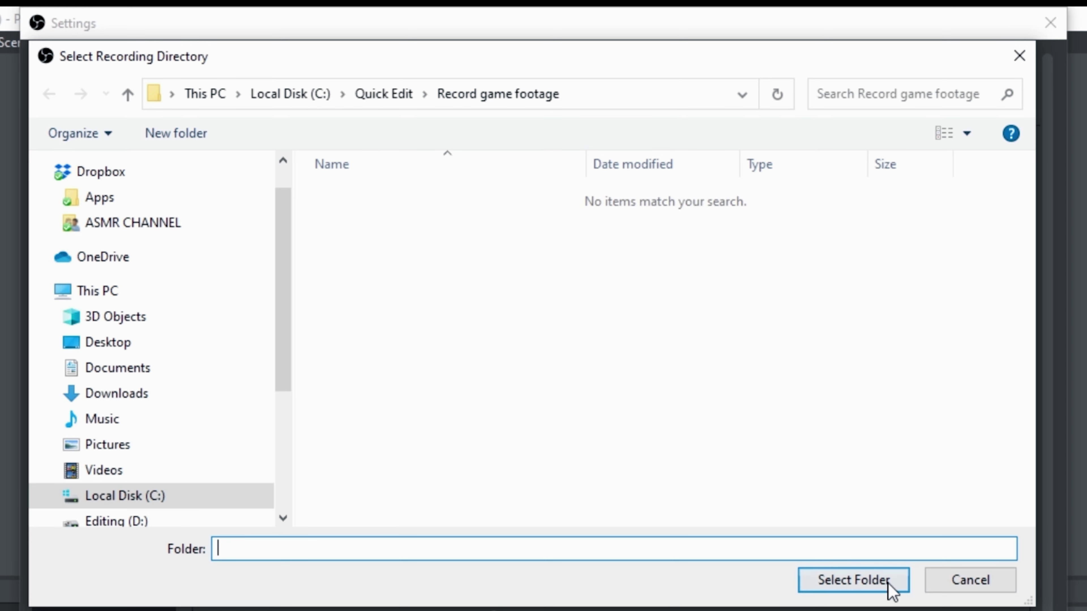
left_click(872, 591)
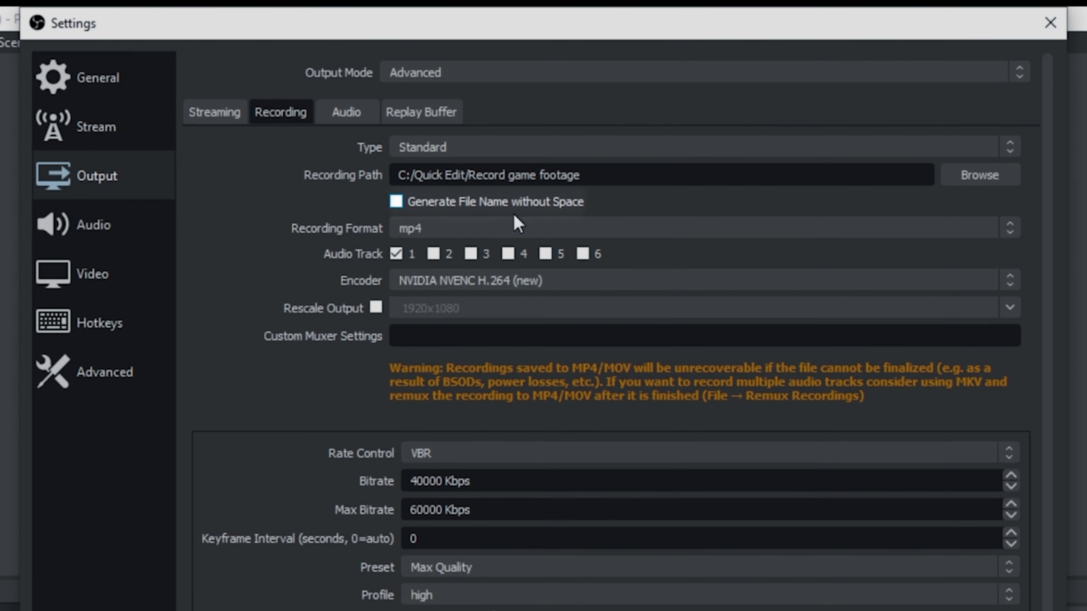
left_click(450, 232)
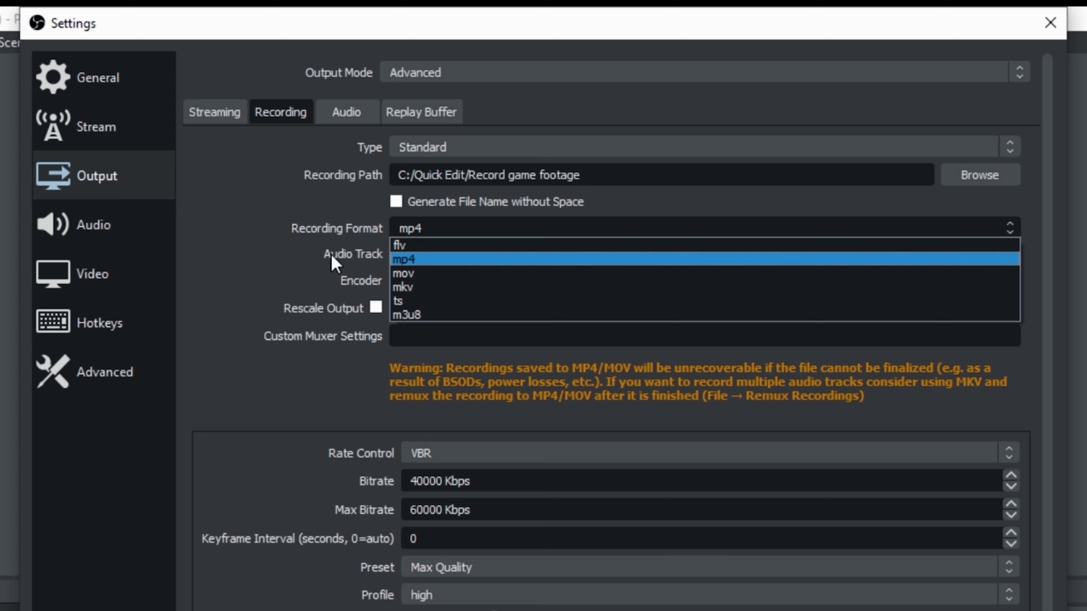
left_click(224, 252)
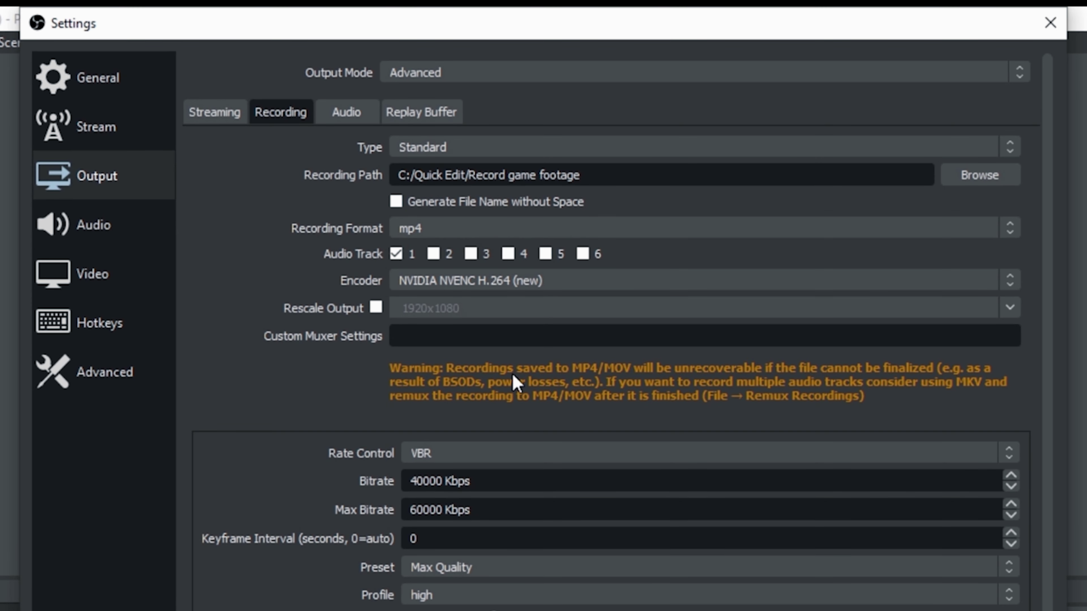